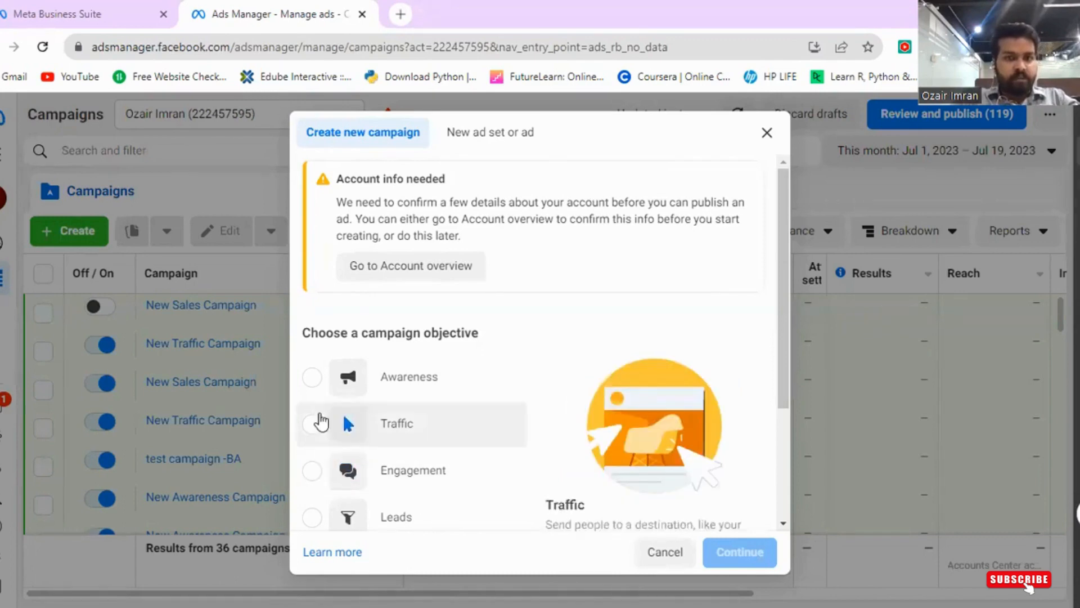
- Choose Traffic as the campaign objective and continue to create the campaign
{"action": "left_click", "coordinate": [321, 425]}
{"action": "scroll", "coordinate": [612, 470], "scroll_direction": "down", "scroll_amount": 3}
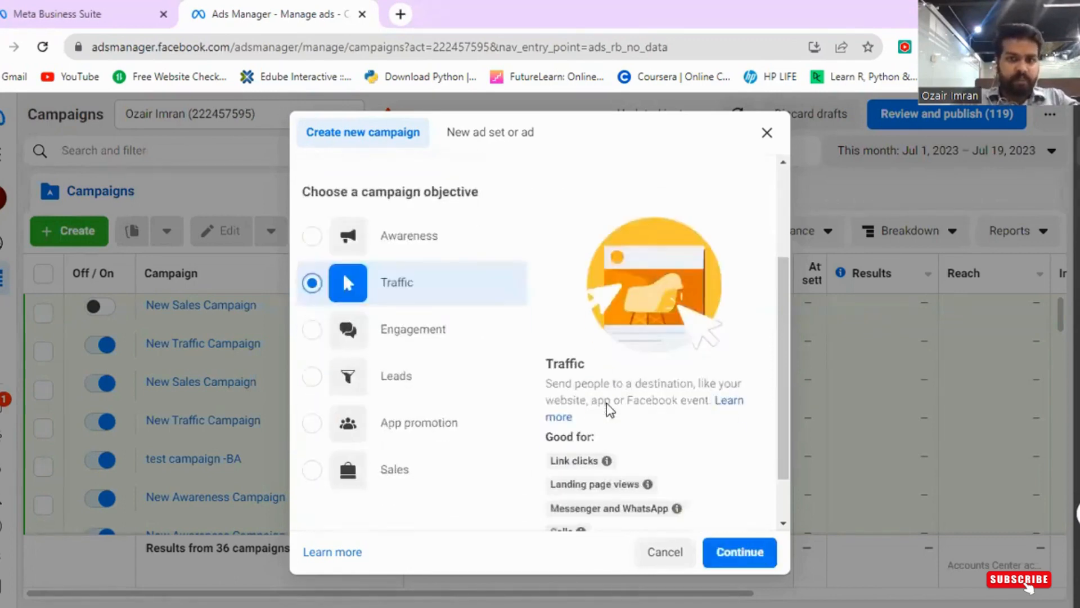
{"action": "scroll", "coordinate": [562, 478], "scroll_direction": "up", "scroll_amount": 1}
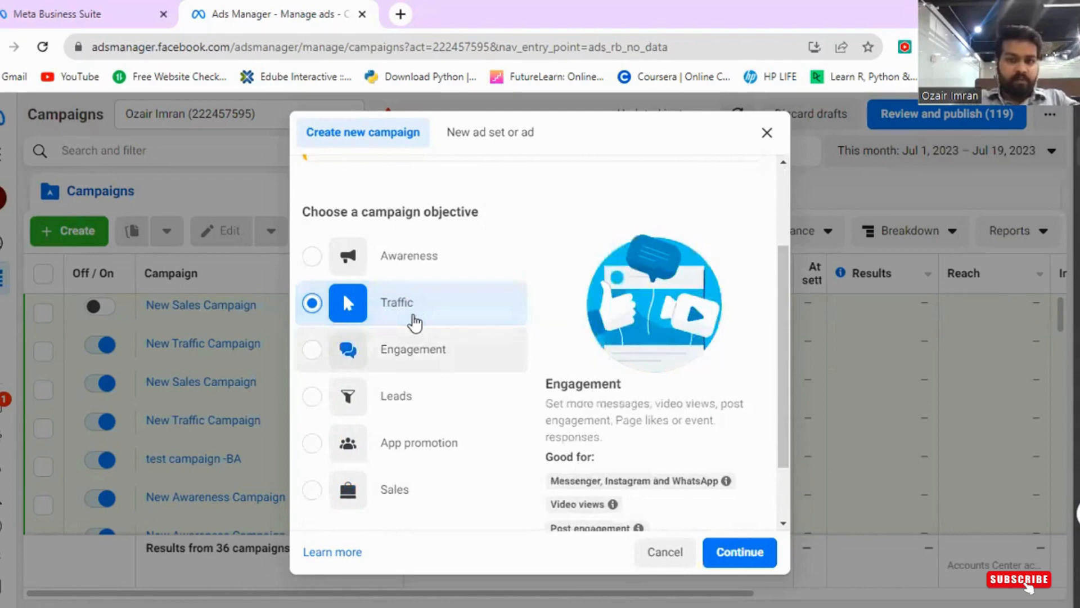
{"action": "left_click", "coordinate": [713, 553]}
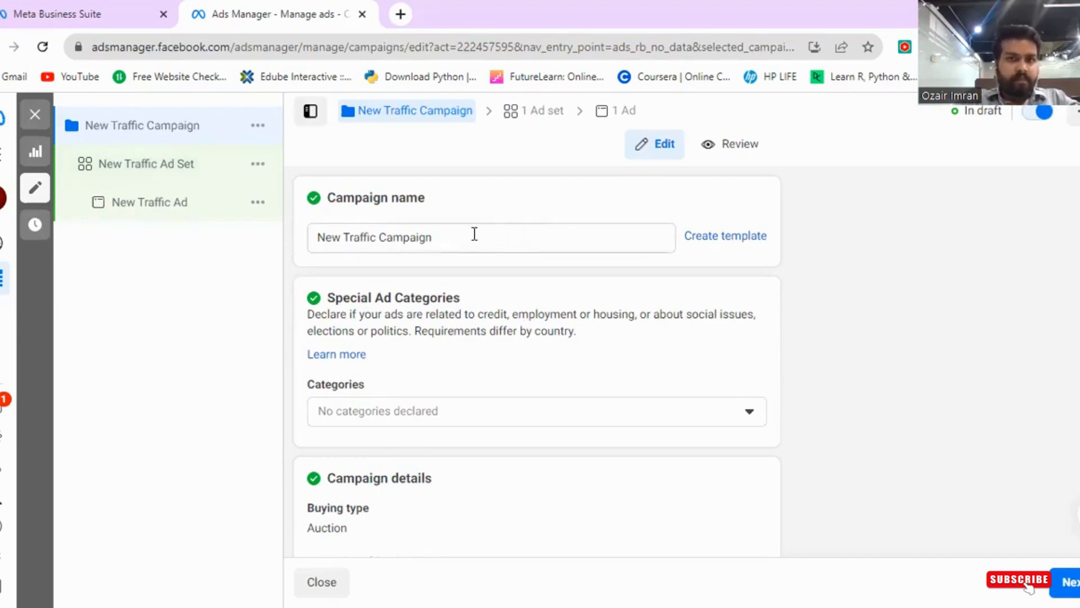
- Rename the campaign to "lead campaign test"
{"action": "left_click", "coordinate": [441, 236]}
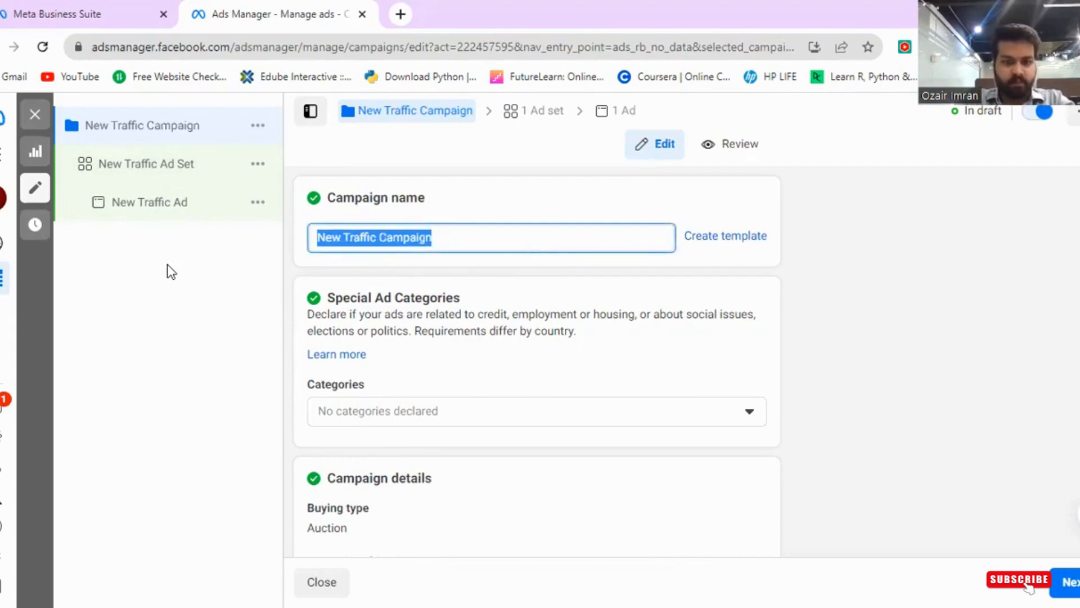
{"action": "type", "text": "lead cma"}
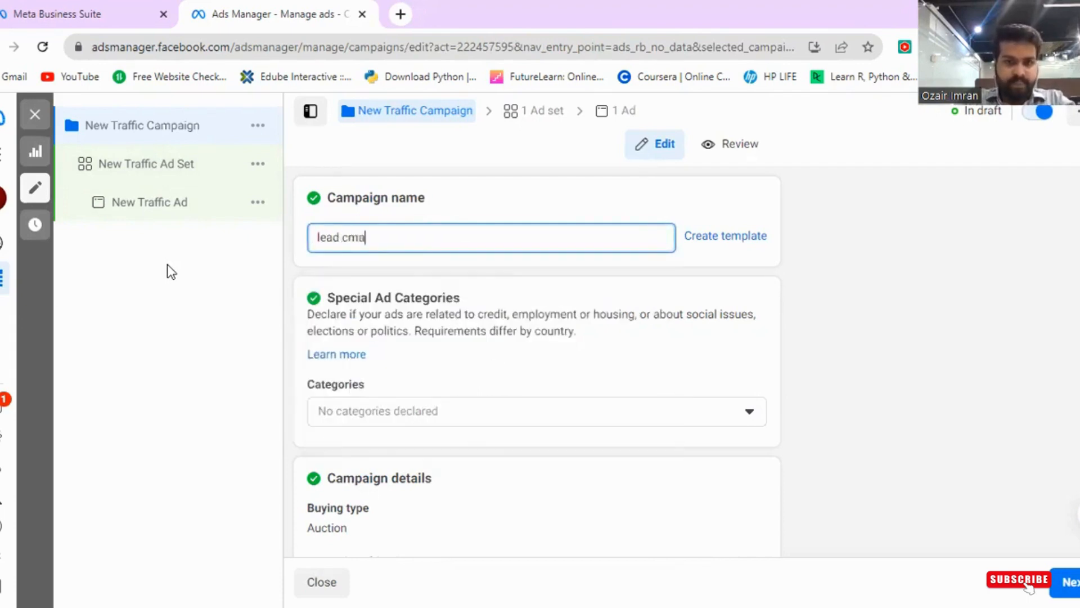
{"action": "key", "text": "BackSpace"}
{"action": "key", "text": "BackSpace"}
{"action": "type", "text": "ampa"}
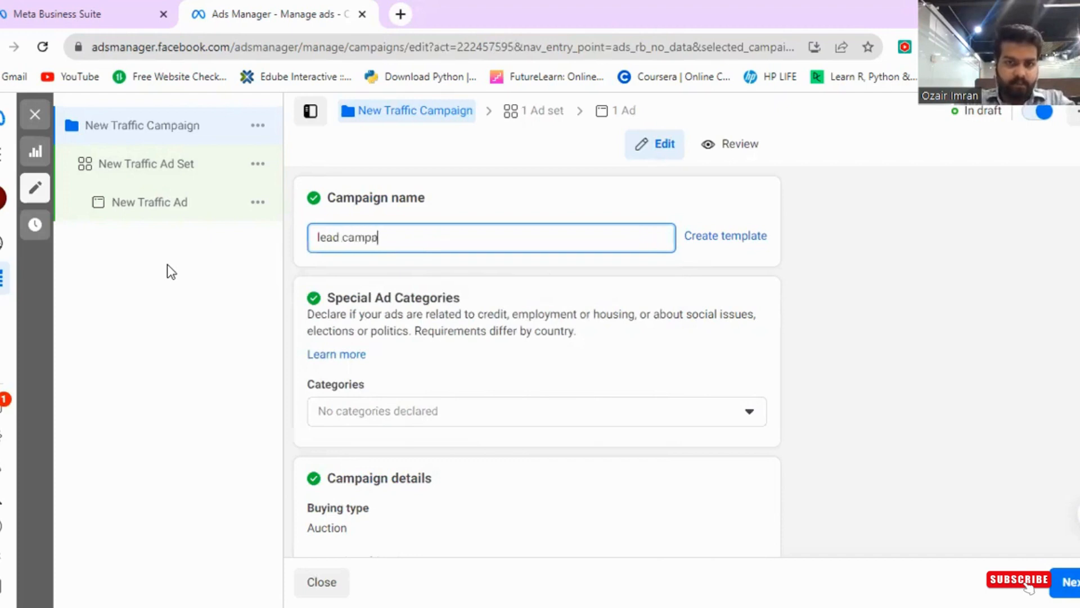
{"action": "type", "text": "ign test"}
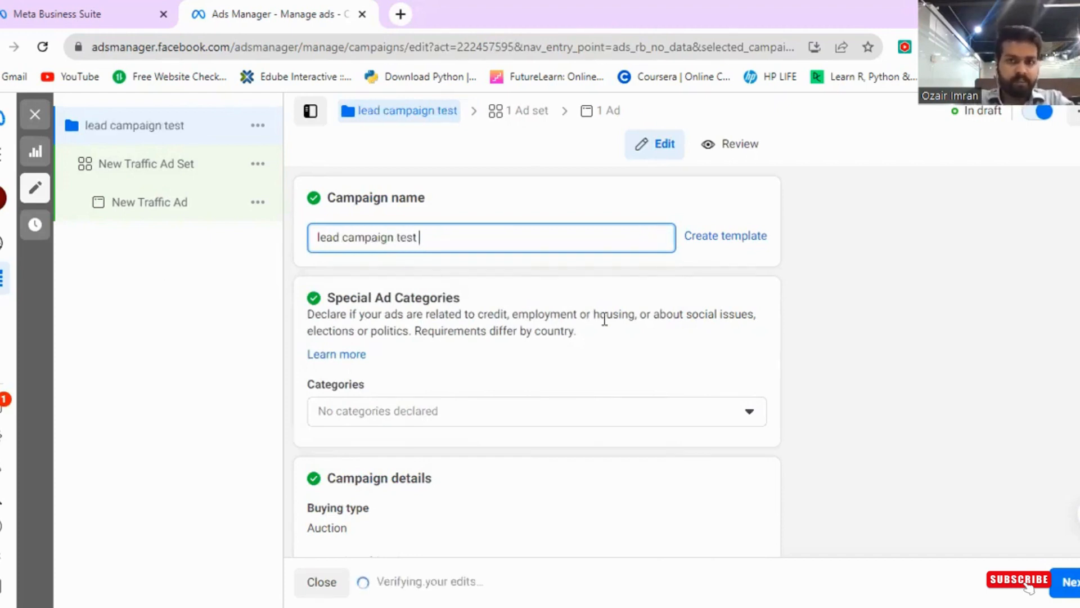
- Open the Special Ad Categories list to review the category options
{"action": "scroll", "coordinate": [379, 315], "scroll_direction": "down", "scroll_amount": 2}
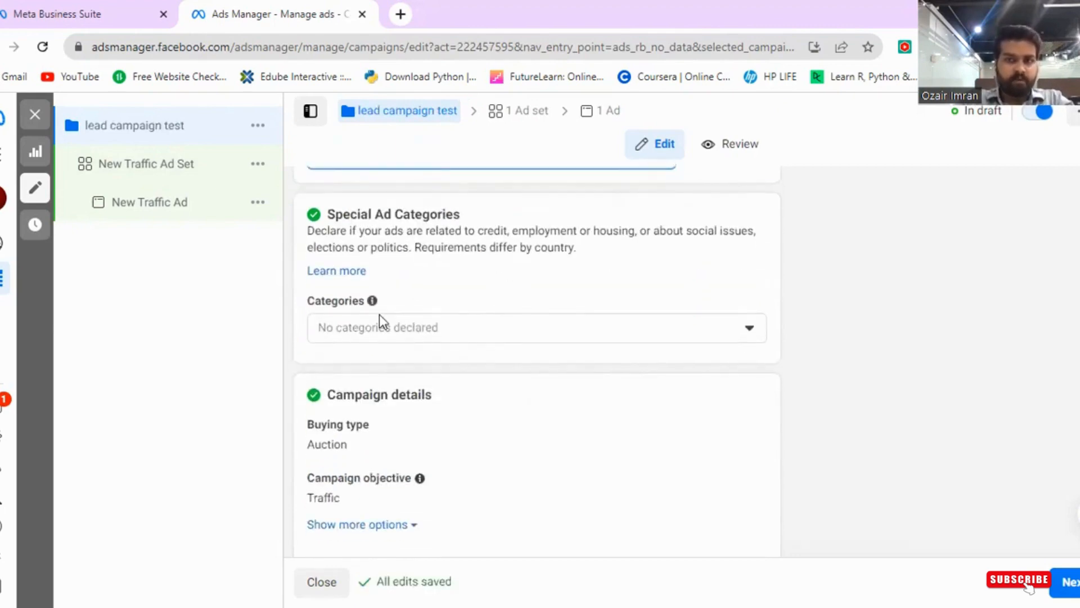
{"action": "left_click", "coordinate": [379, 315]}
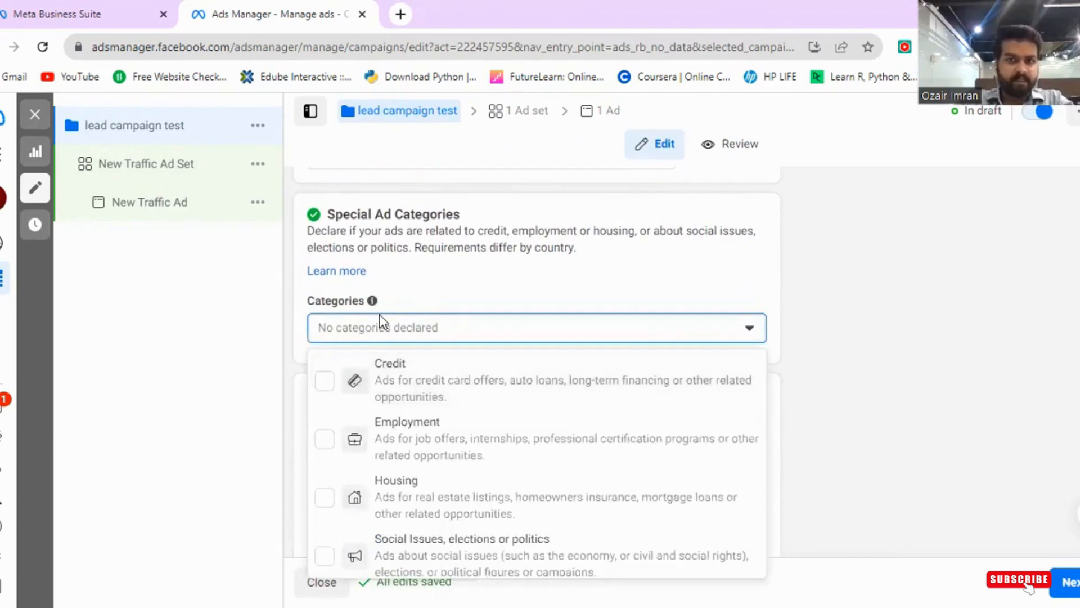
{"action": "left_click", "coordinate": [379, 314]}
- Open the buying type and campaign objective settings for editing to review their options
{"action": "scroll", "coordinate": [379, 314], "scroll_direction": "down", "scroll_amount": 3}
{"action": "mouse_move", "coordinate": [337, 272]}
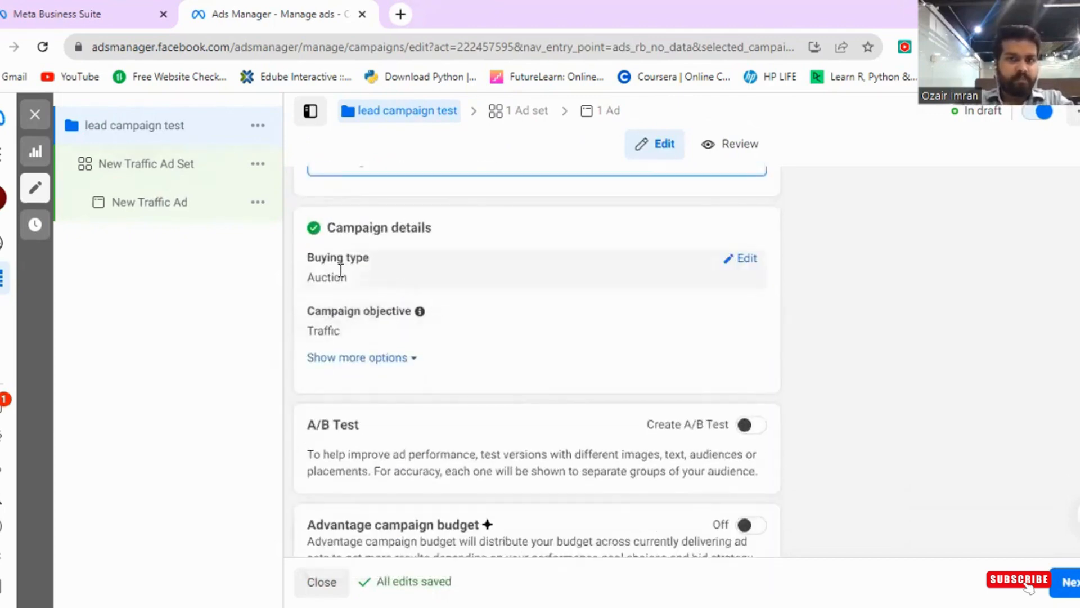
{"action": "left_click", "coordinate": [745, 262]}
{"action": "left_click", "coordinate": [712, 297]}
{"action": "left_click", "coordinate": [759, 265]}
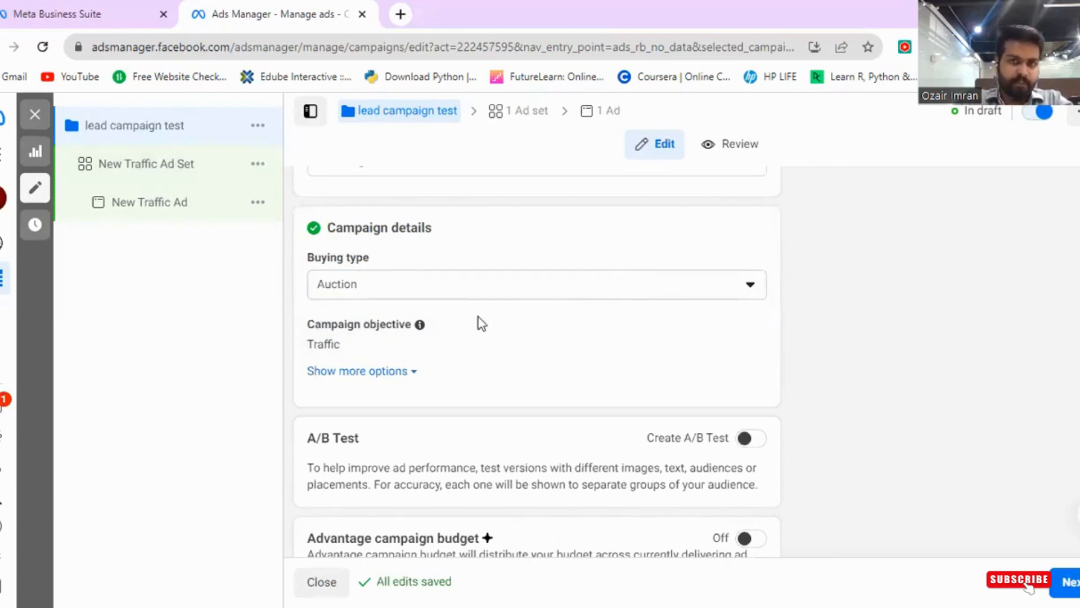
{"action": "mouse_move", "coordinate": [479, 319]}
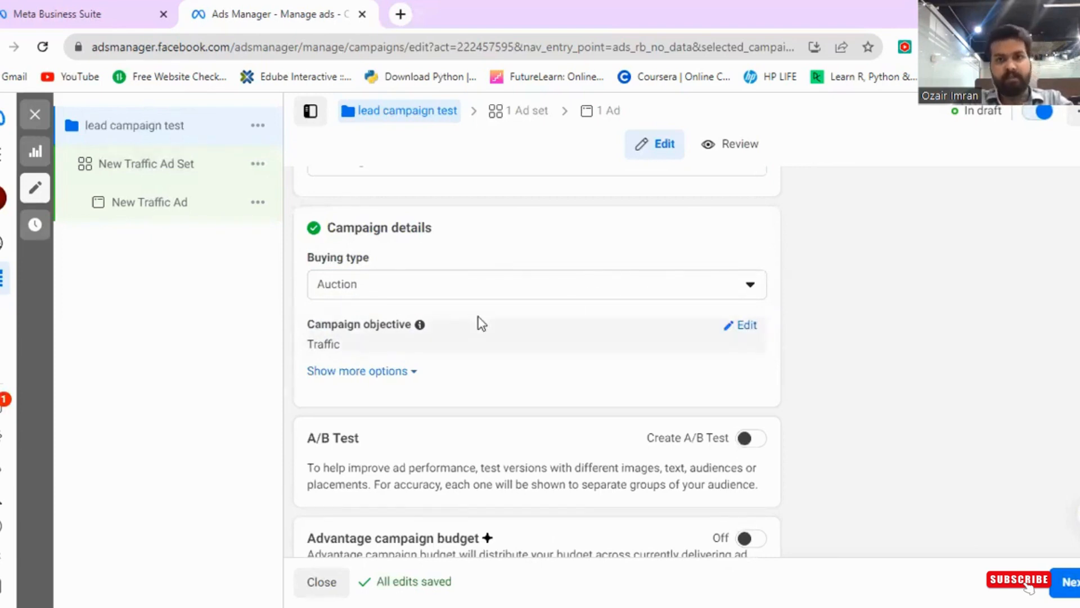
{"action": "left_click", "coordinate": [482, 322]}
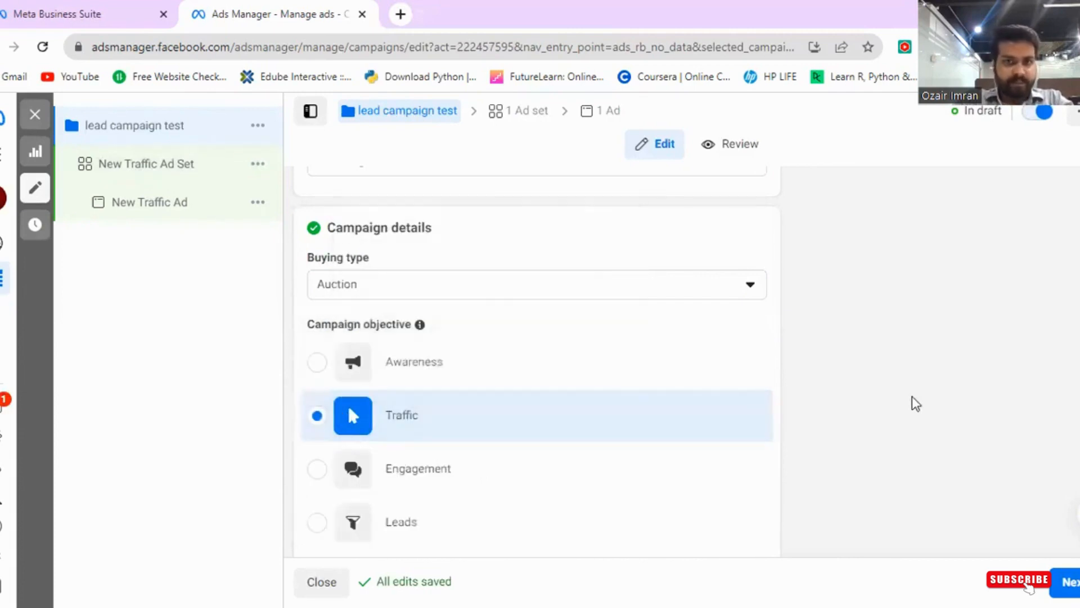
- Show more campaign options and tick then untick Add campaign spending limit
{"action": "scroll", "coordinate": [433, 465], "scroll_direction": "down", "scroll_amount": 7}
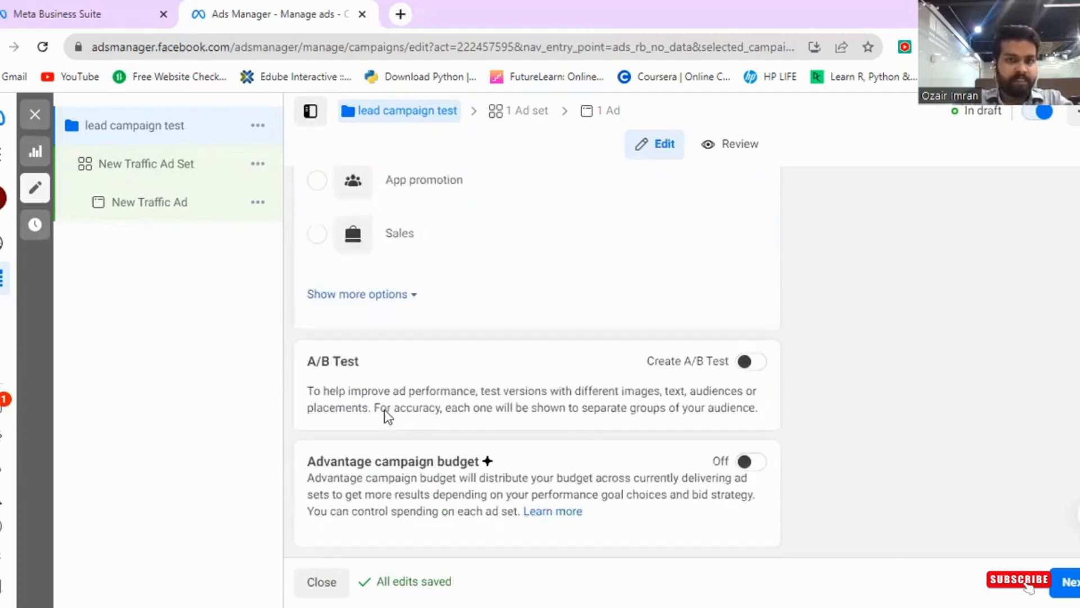
{"action": "left_click", "coordinate": [380, 298]}
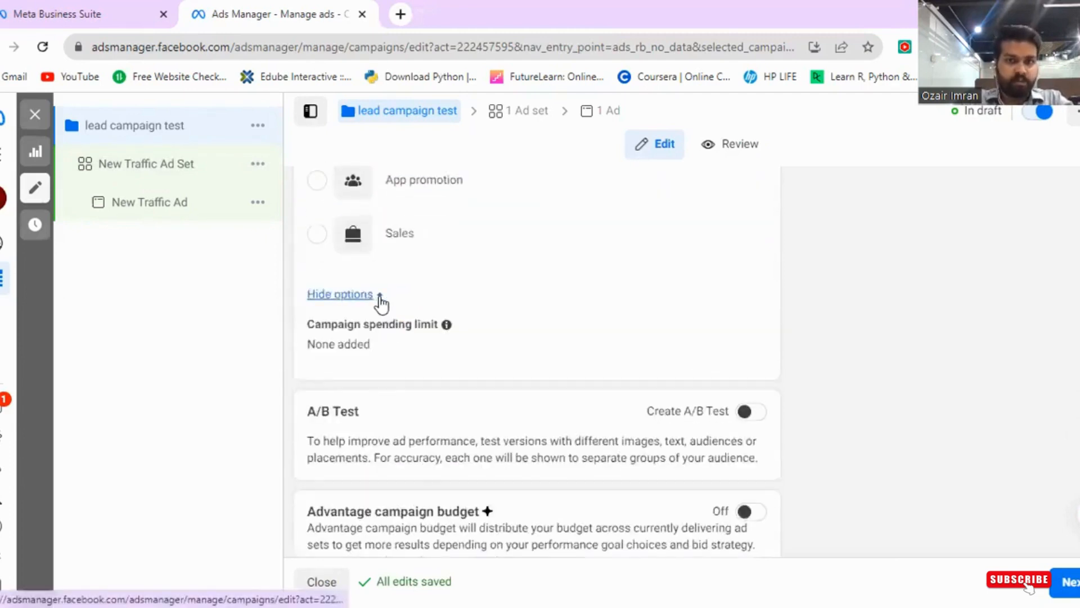
{"action": "left_click", "coordinate": [411, 325]}
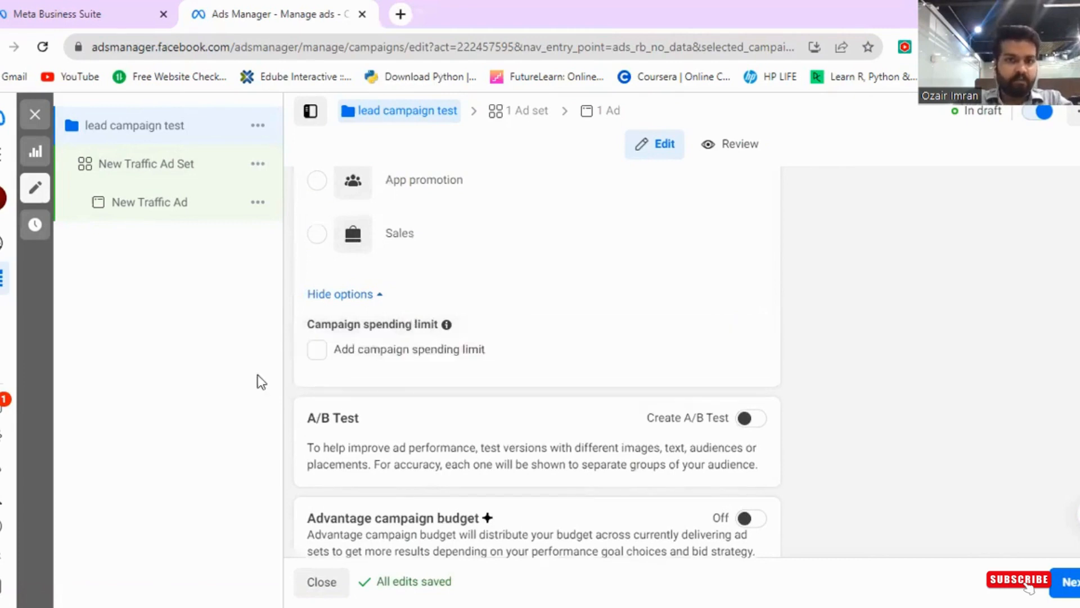
{"action": "key", "text": "shift+Tab"}
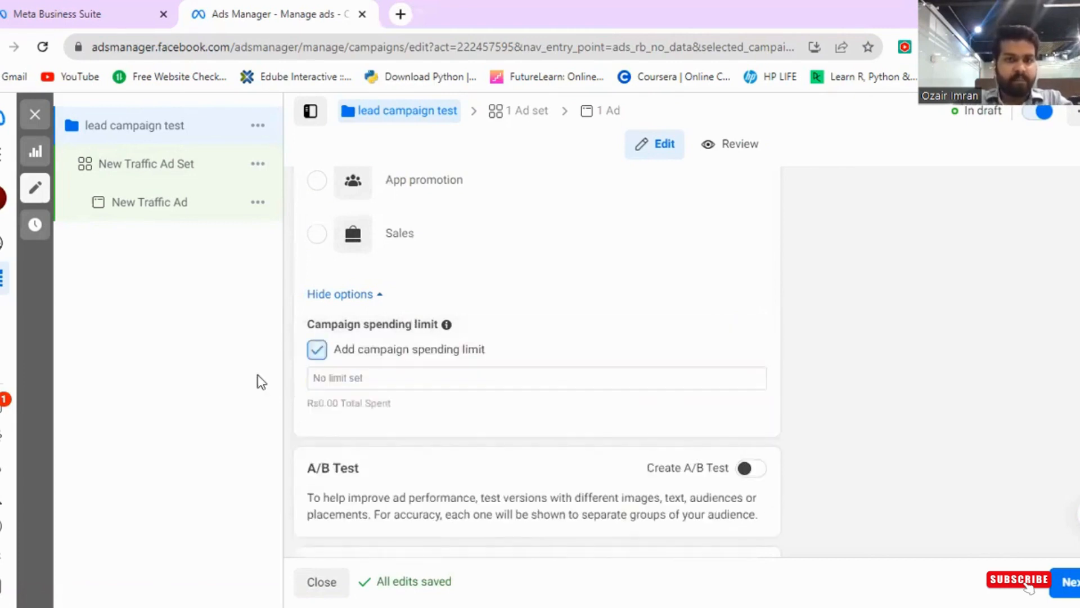
{"action": "key", "text": "space"}
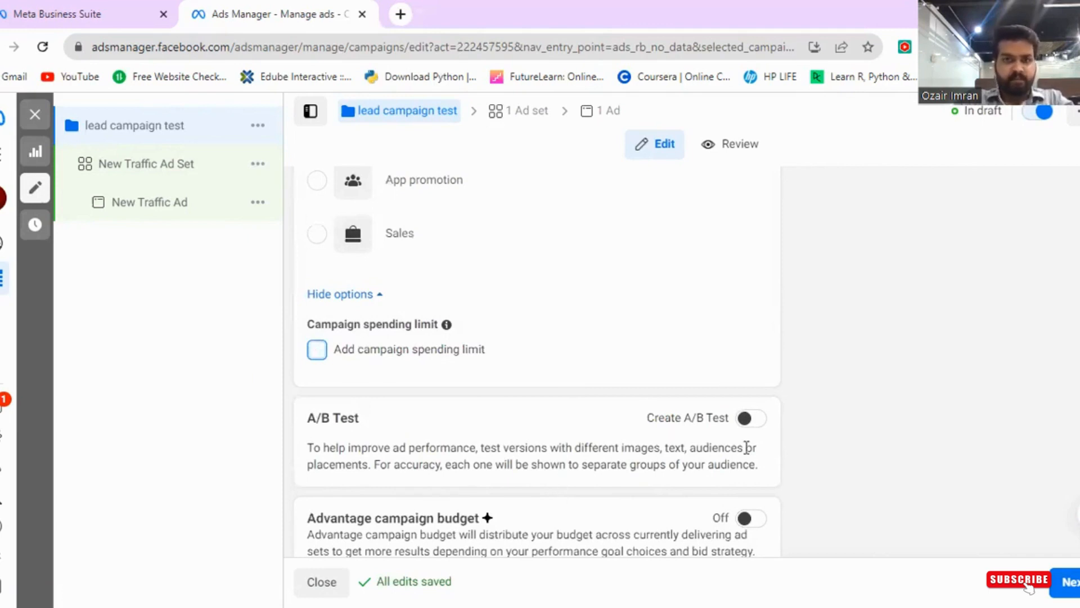
- Try turning on Advantage campaign budget with its Daily Budget option, then switch it off again
{"action": "scroll", "coordinate": [460, 431], "scroll_direction": "down", "scroll_amount": 1}
{"action": "scroll", "coordinate": [460, 430], "scroll_direction": "up", "scroll_amount": 2}
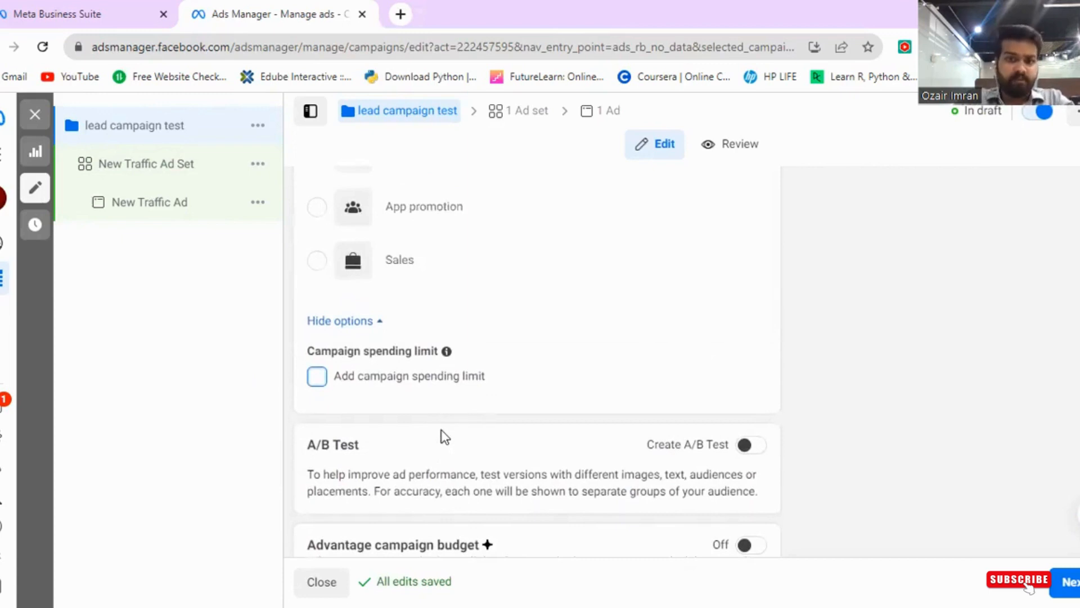
{"action": "scroll", "coordinate": [535, 470], "scroll_direction": "down", "scroll_amount": 1}
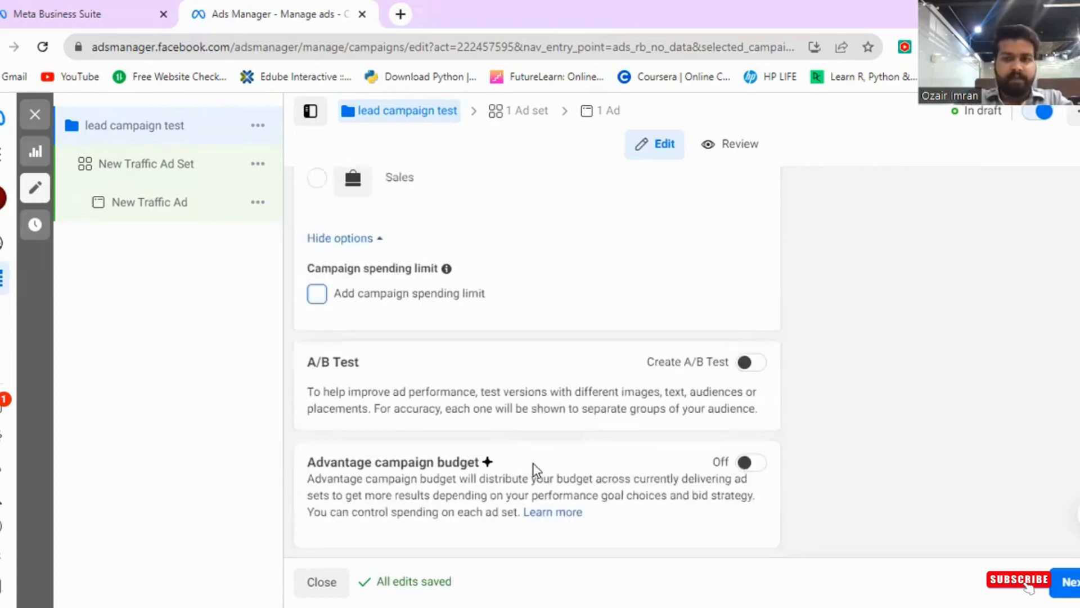
{"action": "scroll", "coordinate": [535, 467], "scroll_direction": "up", "scroll_amount": 1}
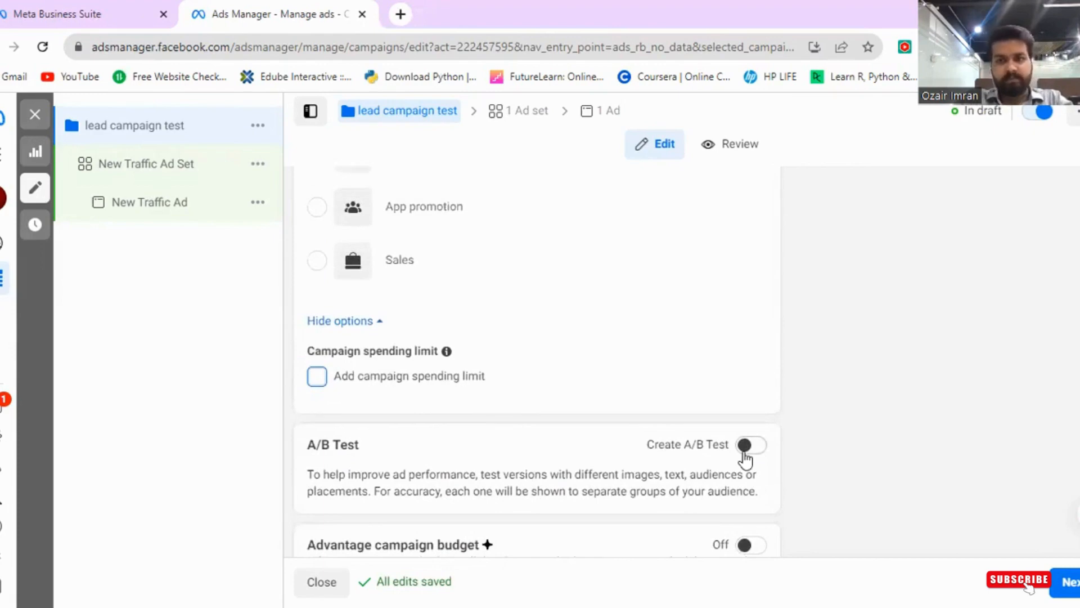
{"action": "scroll", "coordinate": [743, 458], "scroll_direction": "down", "scroll_amount": 1}
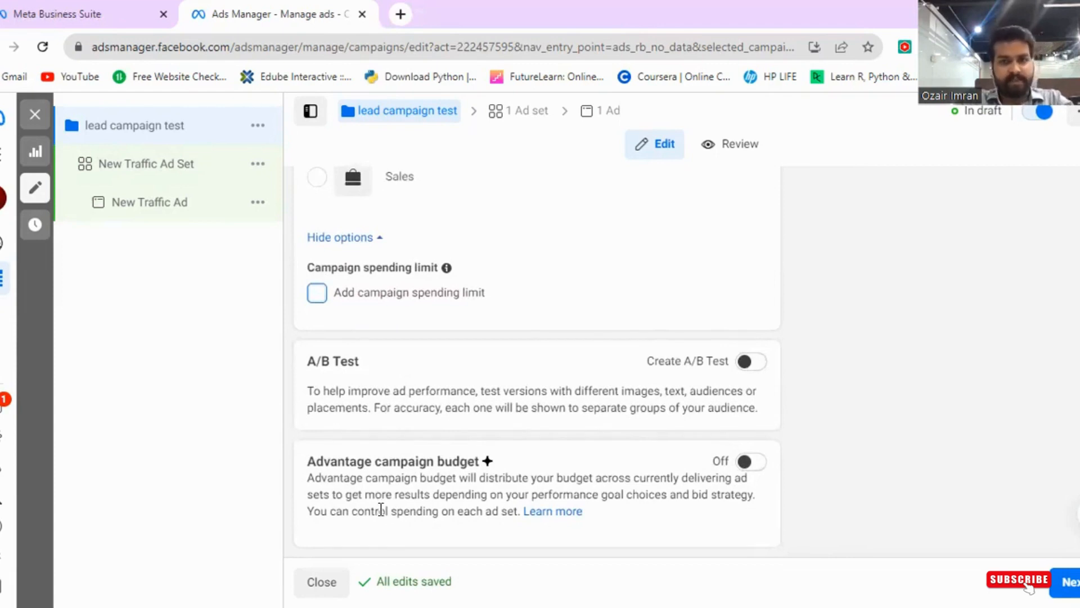
{"action": "left_click", "coordinate": [746, 462]}
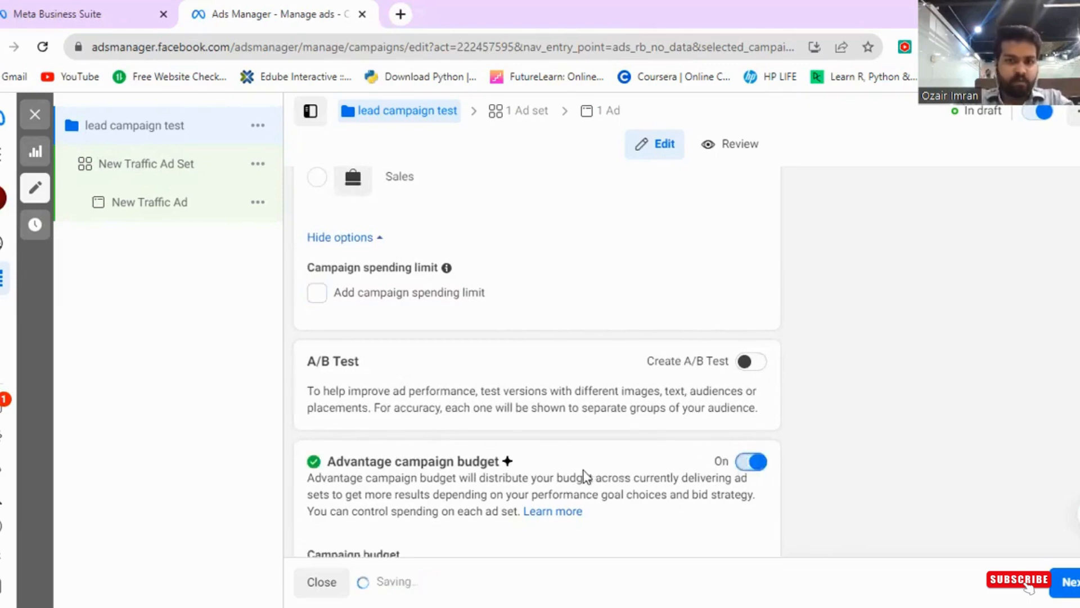
{"action": "scroll", "coordinate": [398, 487], "scroll_direction": "down", "scroll_amount": 2}
{"action": "scroll", "coordinate": [388, 485], "scroll_direction": "up", "scroll_amount": 1}
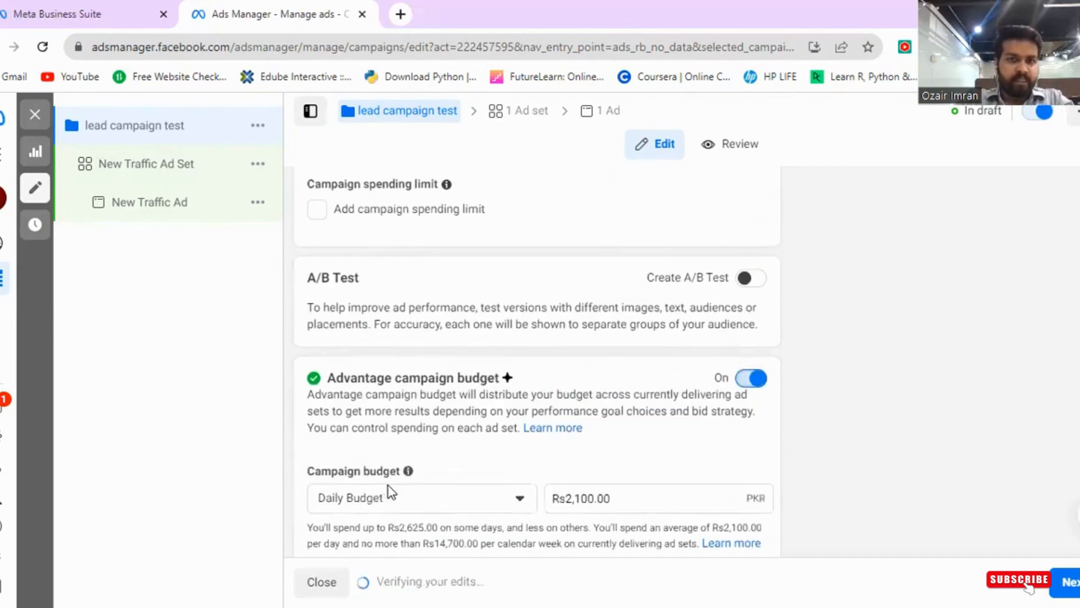
{"action": "left_click", "coordinate": [420, 502]}
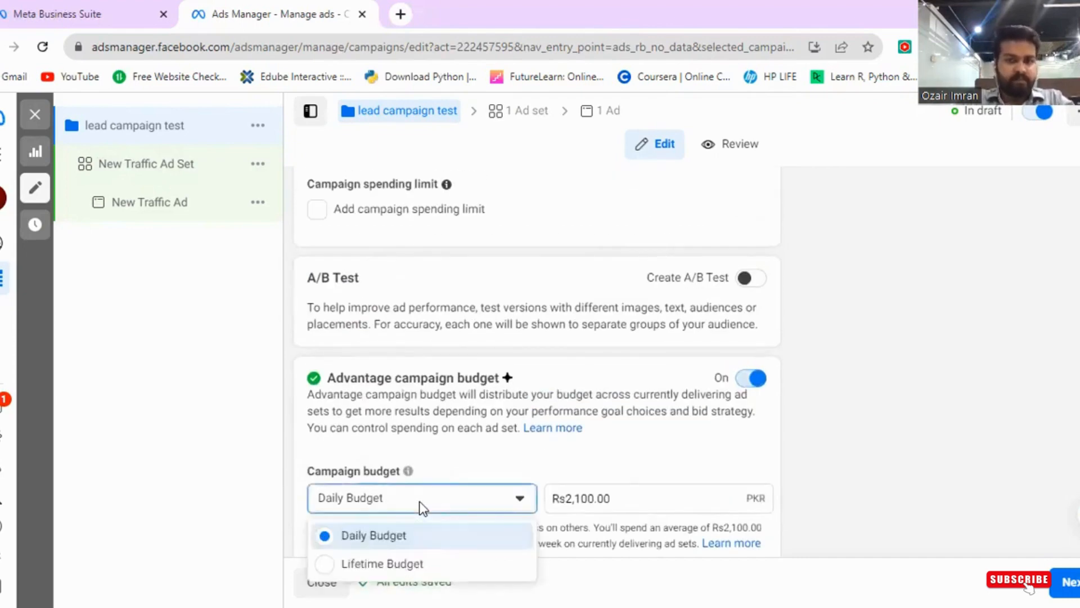
{"action": "left_click", "coordinate": [420, 501]}
{"action": "scroll", "coordinate": [590, 479], "scroll_direction": "down", "scroll_amount": 2}
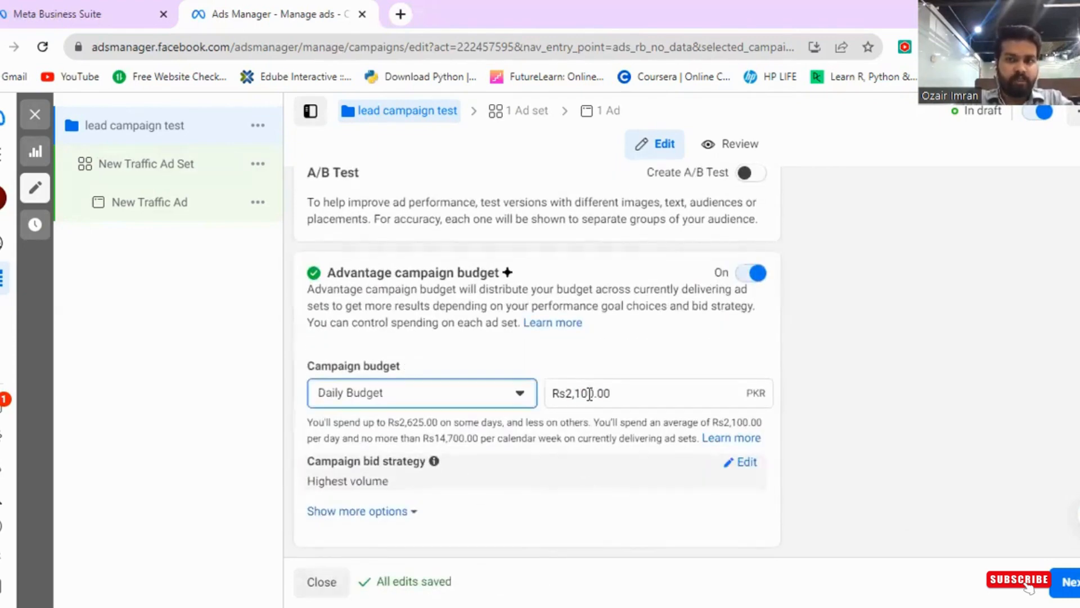
{"action": "left_click", "coordinate": [752, 274]}
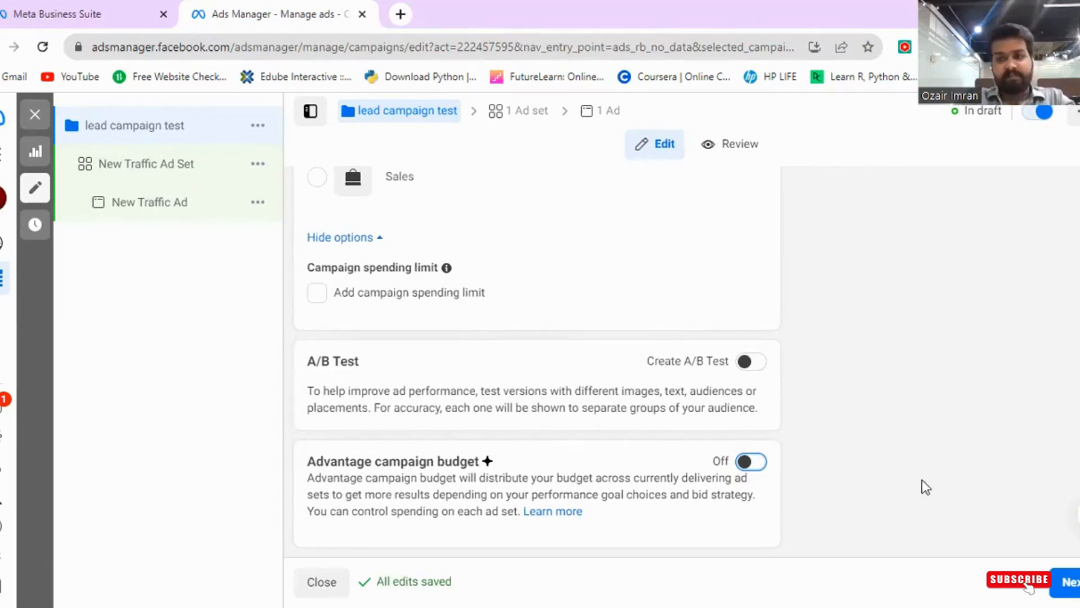
- Continue to the ad set and rename it "abc test"
{"action": "left_click", "coordinate": [1069, 583]}
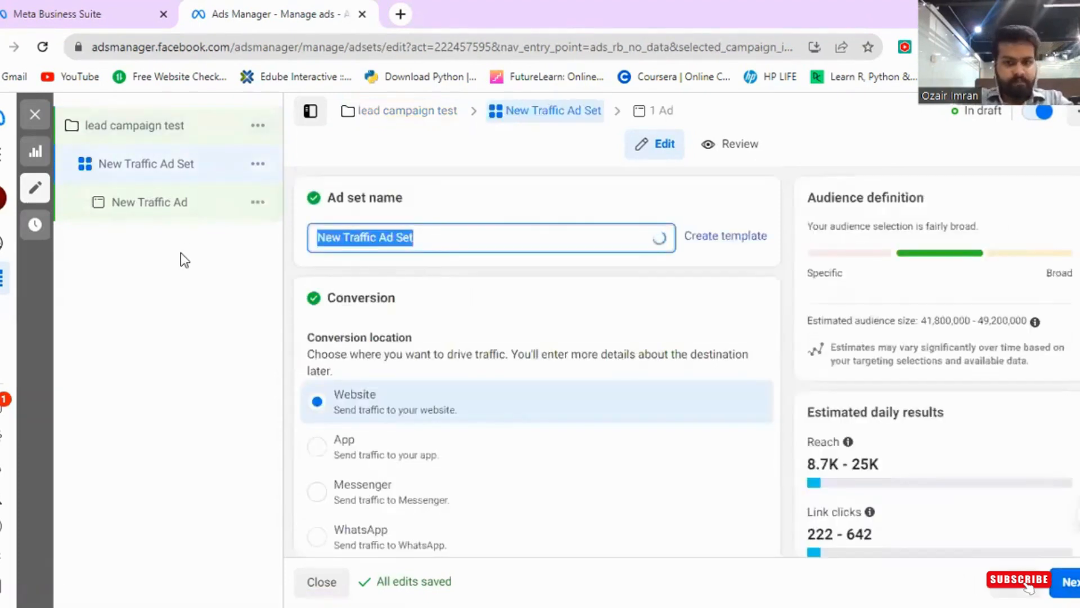
{"action": "type", "text": "abc gest"}
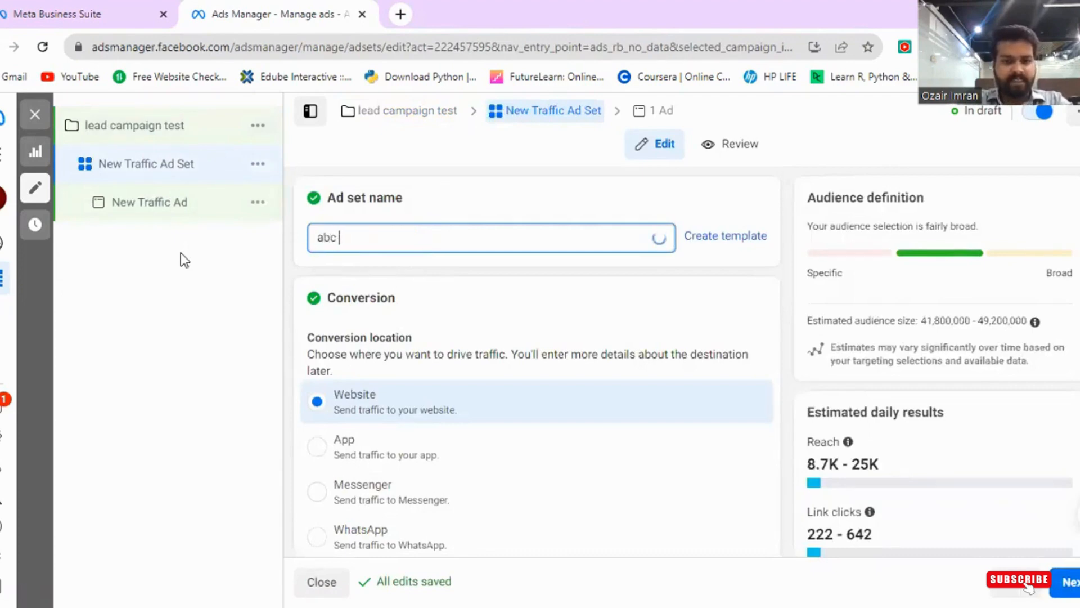
{"action": "key", "text": "BackSpace"}
{"action": "key", "text": "BackSpace"}
{"action": "key", "text": "BackSpace"}
{"action": "key", "text": "BackSpace"}
{"action": "type", "text": "test"}
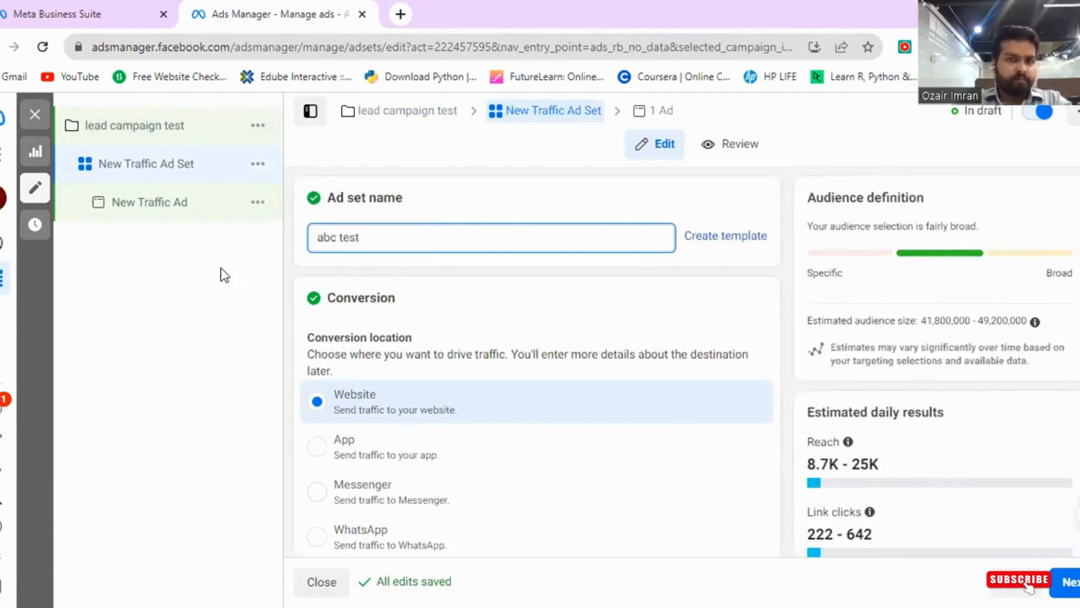
{"action": "left_click", "coordinate": [448, 265]}
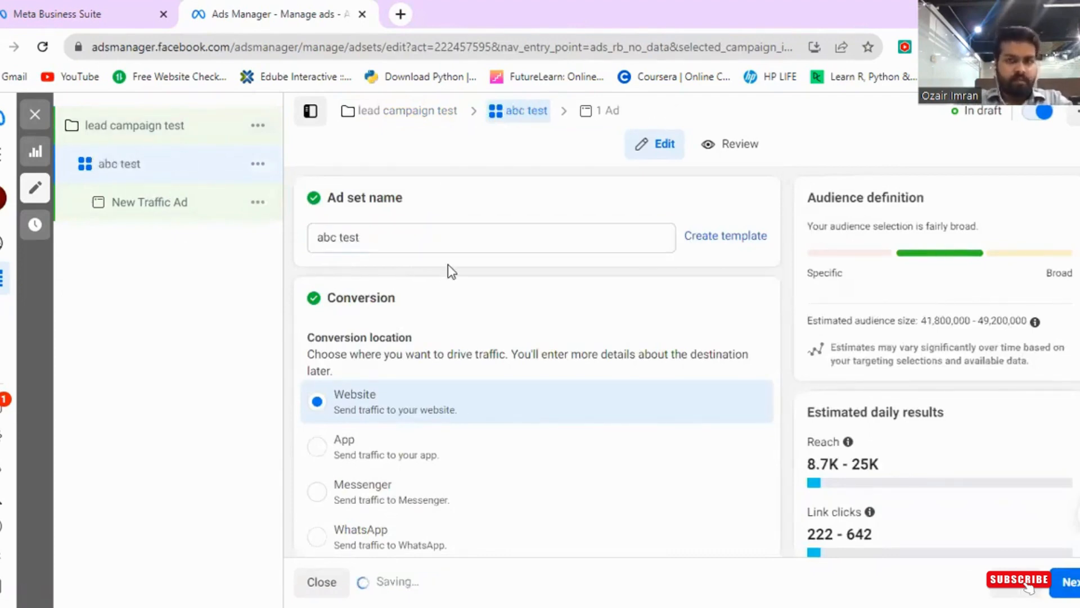
- Set the ad set's performance goal to Maximize number of landing page views
{"action": "scroll", "coordinate": [448, 264], "scroll_direction": "down", "scroll_amount": 1}
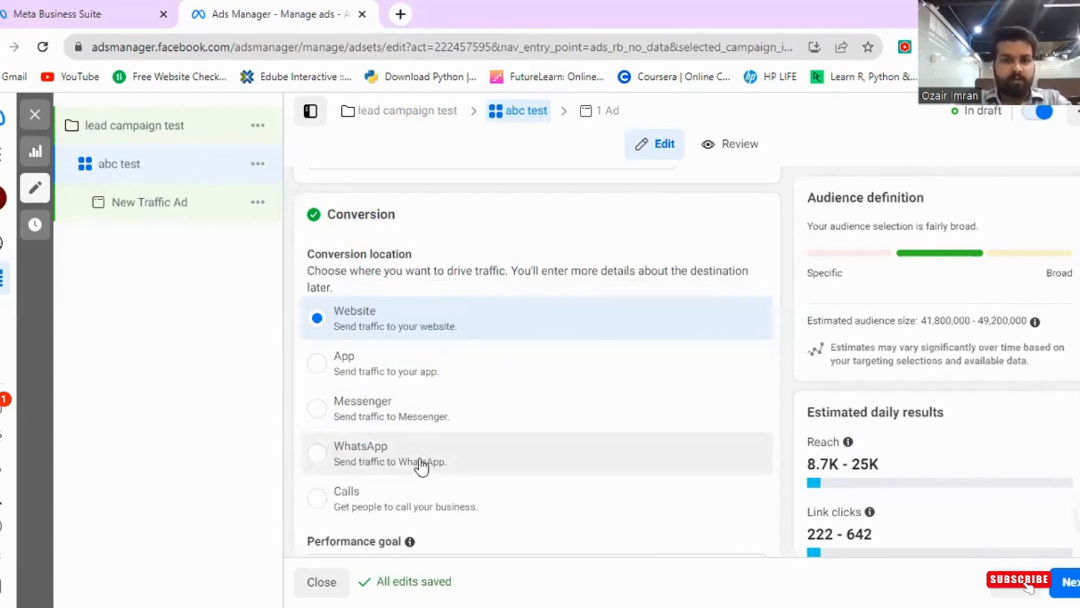
{"action": "scroll", "coordinate": [421, 464], "scroll_direction": "down", "scroll_amount": 3}
{"action": "scroll", "coordinate": [423, 458], "scroll_direction": "up", "scroll_amount": 2}
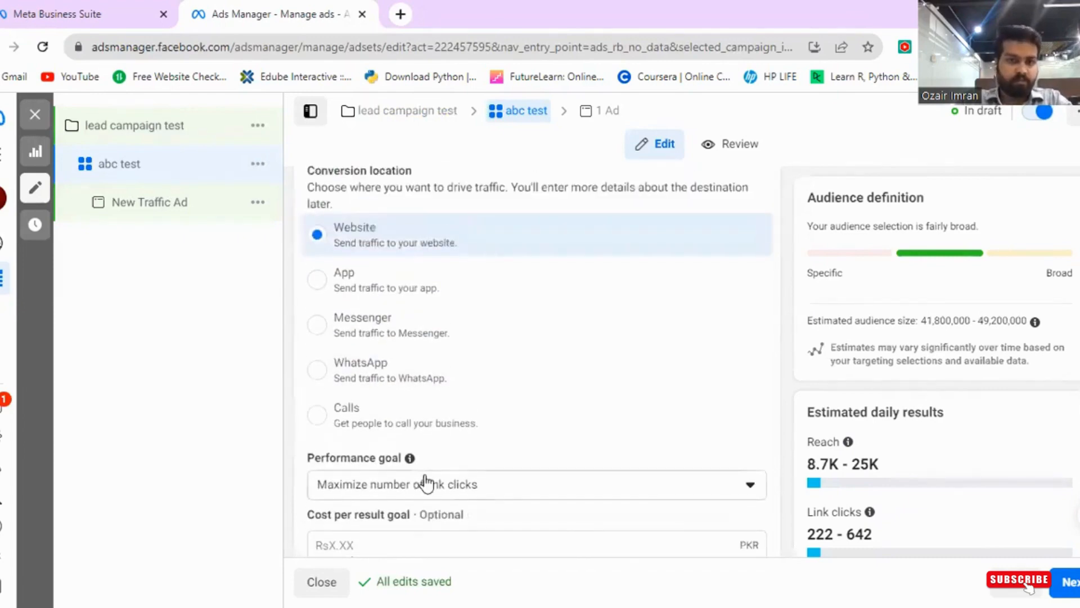
{"action": "left_click", "coordinate": [425, 486]}
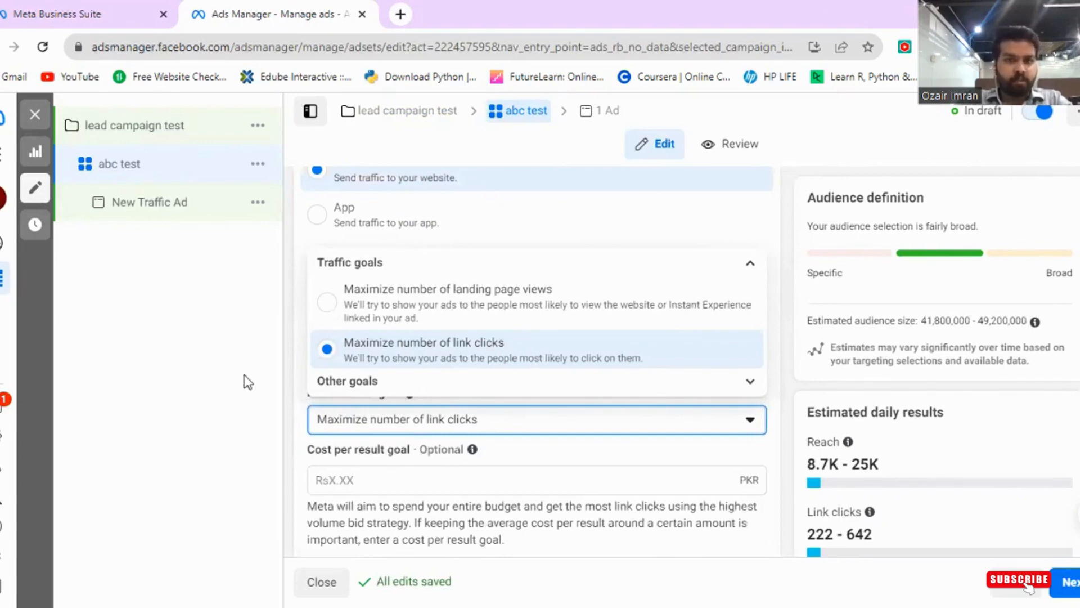
{"action": "left_click", "coordinate": [353, 308]}
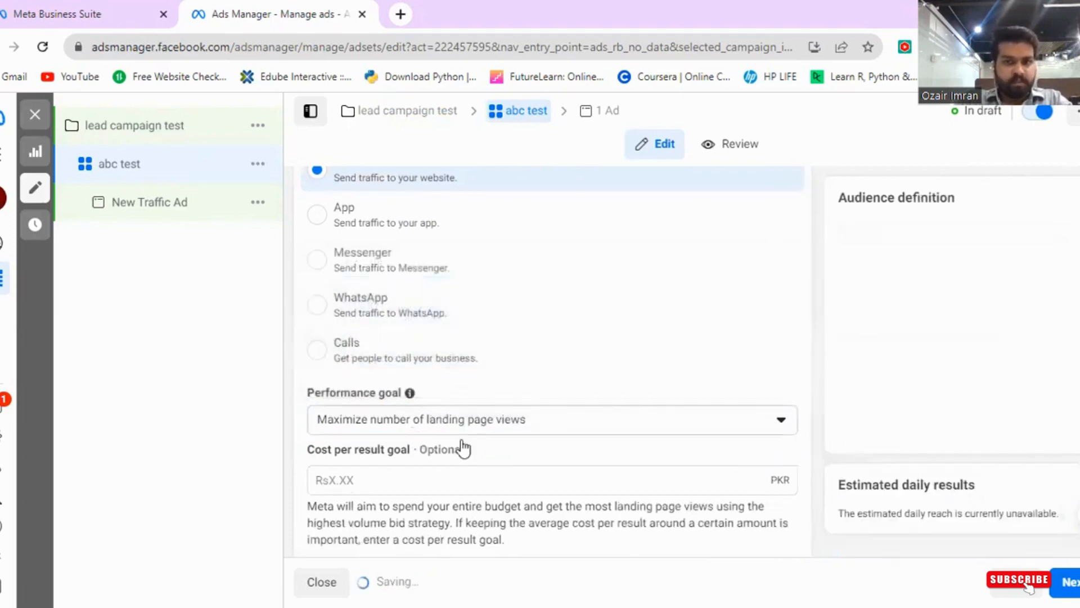
- Change the ad set's performance goal to Maximize number of link clicks
{"action": "scroll", "coordinate": [499, 446], "scroll_direction": "down", "scroll_amount": 3}
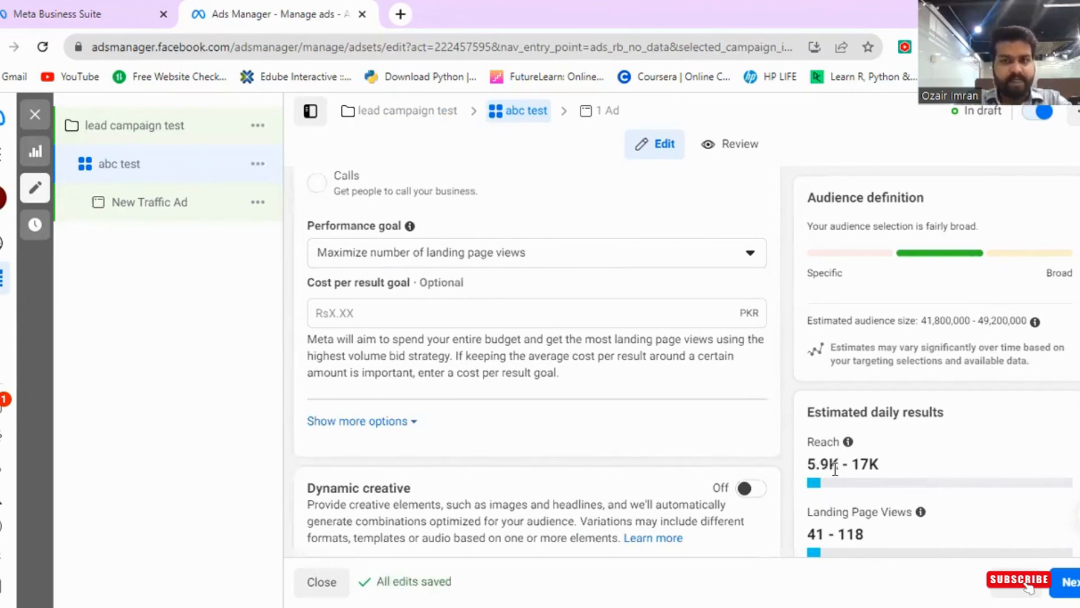
{"action": "left_click", "coordinate": [571, 262]}
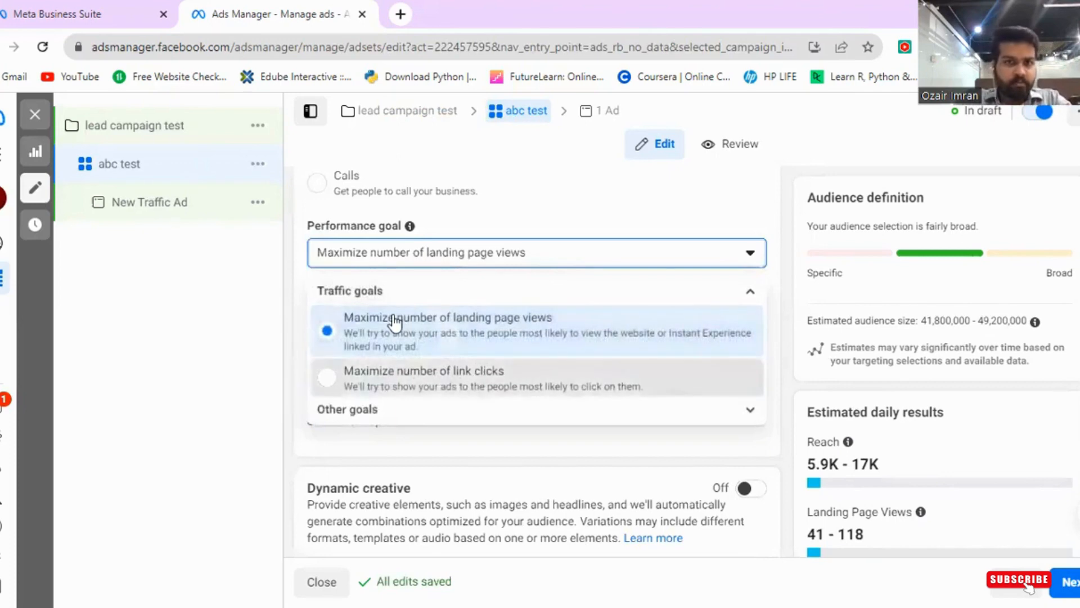
{"action": "left_click", "coordinate": [389, 372]}
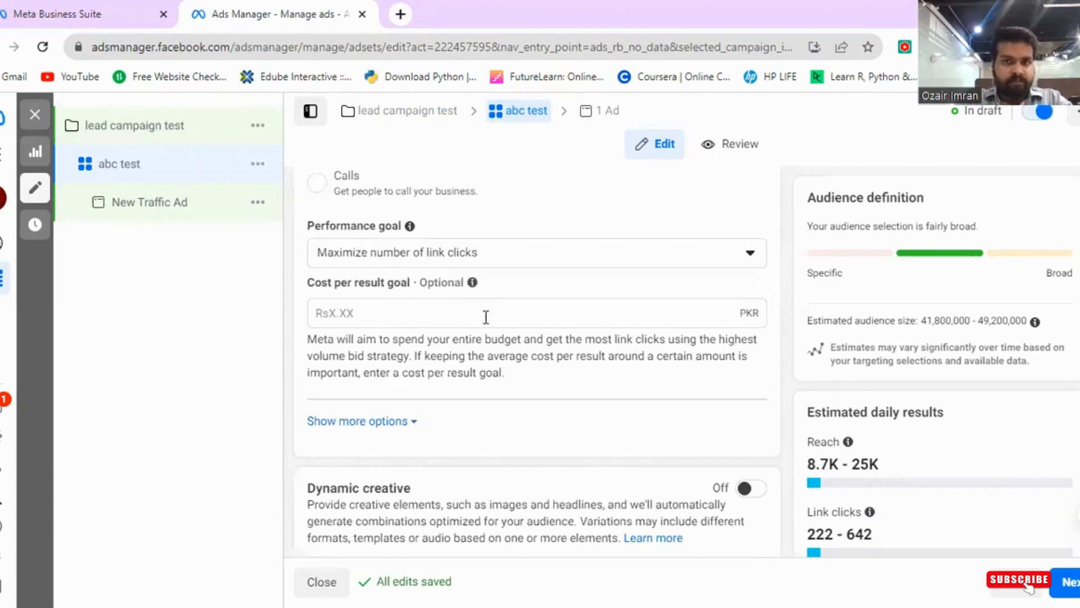
- Open the performance goal list and expand Other goals to review the options, then close it
{"action": "left_click", "coordinate": [540, 265]}
{"action": "scroll", "coordinate": [480, 316], "scroll_direction": "down", "scroll_amount": 1}
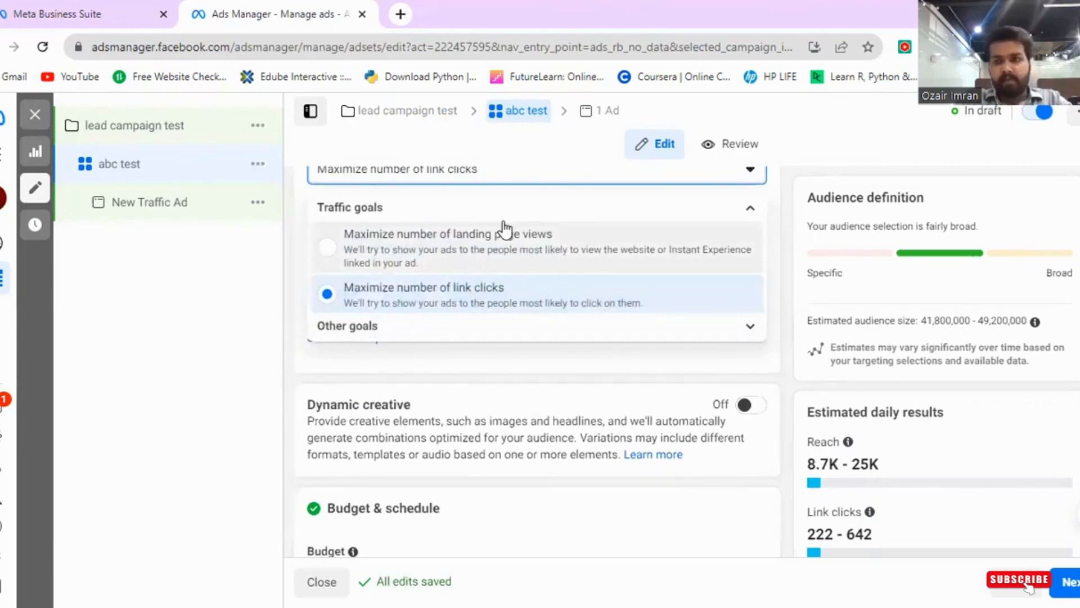
{"action": "left_click", "coordinate": [383, 324]}
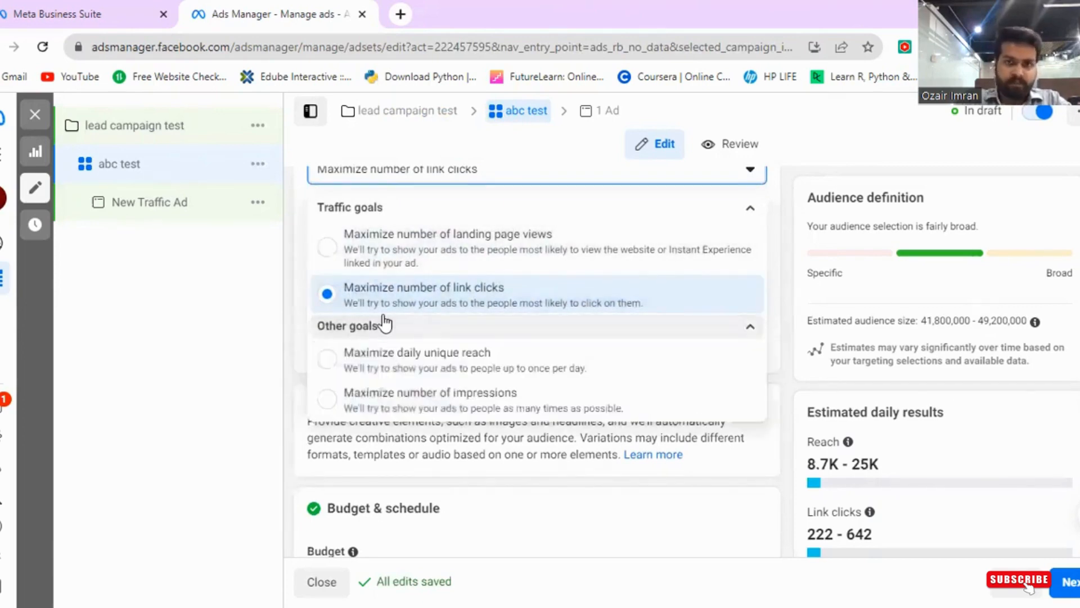
{"action": "scroll", "coordinate": [383, 321], "scroll_direction": "down", "scroll_amount": 2}
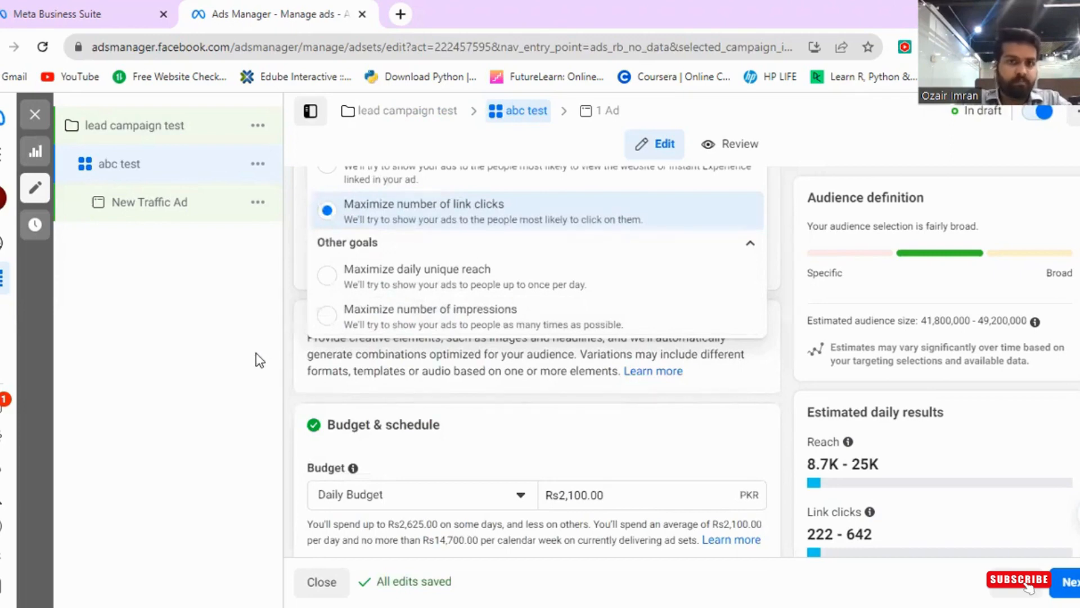
{"action": "scroll", "coordinate": [413, 358], "scroll_direction": "up", "scroll_amount": 1}
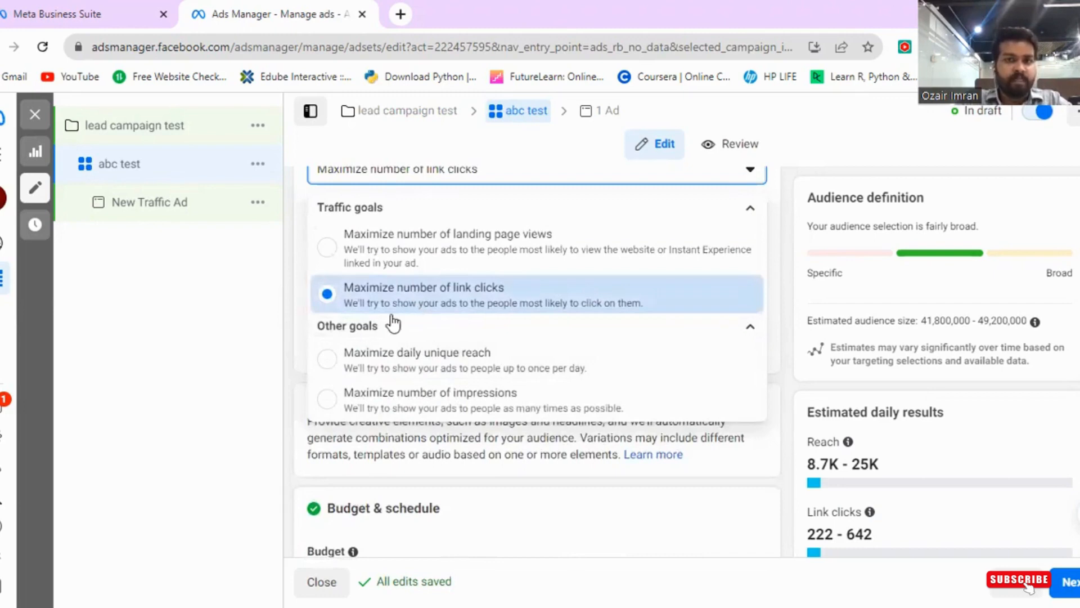
{"action": "left_click", "coordinate": [260, 346]}
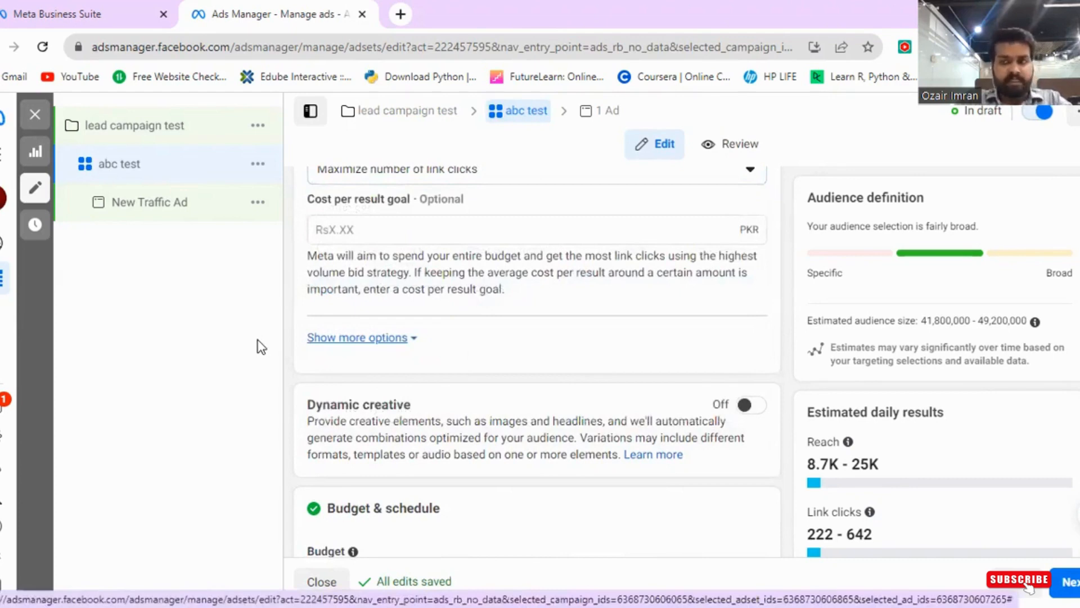
- Show more options under the performance goal to review charging and delivery type
{"action": "left_click", "coordinate": [357, 337]}
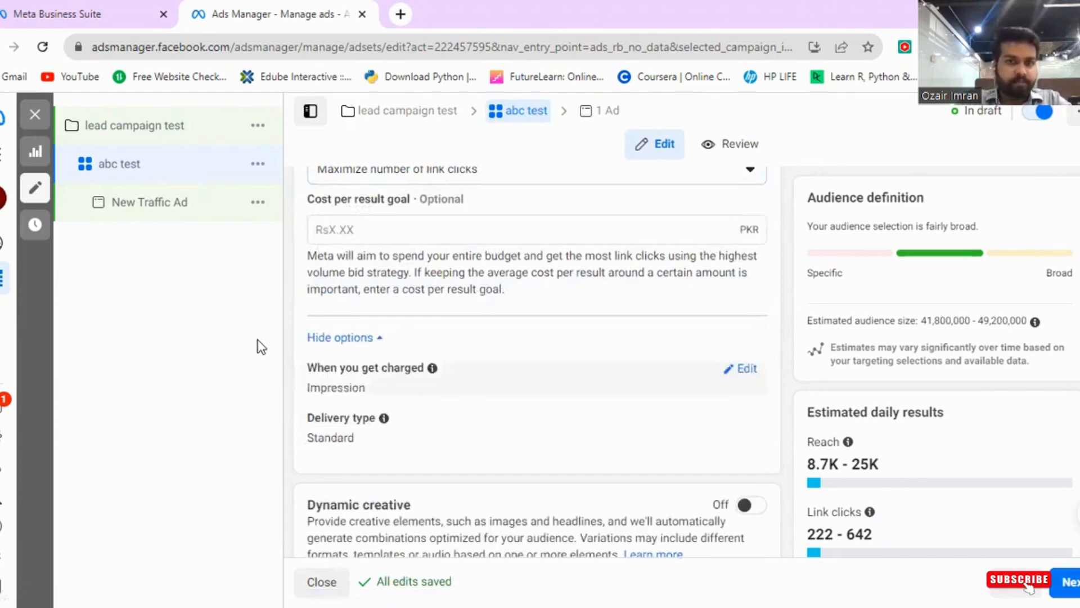
{"action": "scroll", "coordinate": [260, 346], "scroll_direction": "down", "scroll_amount": 1}
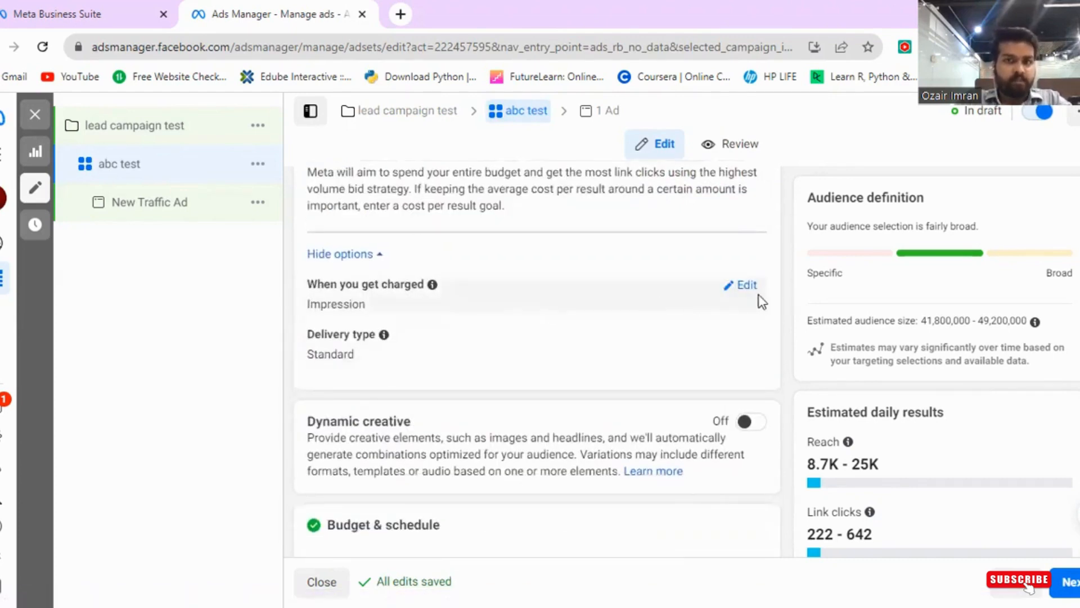
{"action": "scroll", "coordinate": [758, 295], "scroll_direction": "up", "scroll_amount": 2}
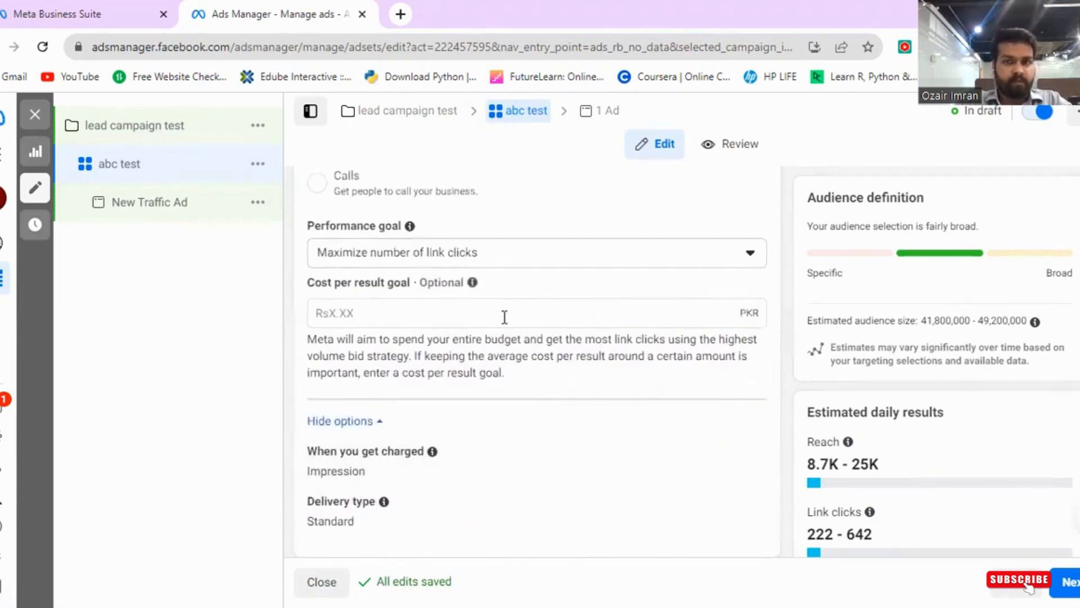
{"action": "scroll", "coordinate": [505, 316], "scroll_direction": "down", "scroll_amount": 1}
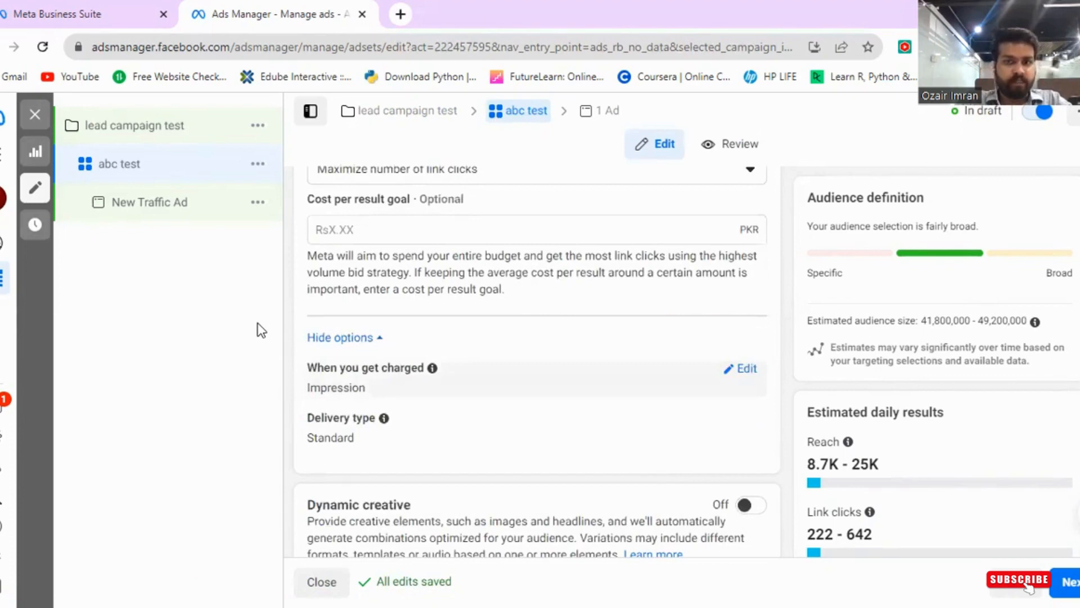
- Set the ad set's daily budget to Rs30,000 and dismiss the spending-limit notice
{"action": "scroll", "coordinate": [315, 323], "scroll_direction": "down", "scroll_amount": 1}
{"action": "scroll", "coordinate": [432, 320], "scroll_direction": "down", "scroll_amount": 1}
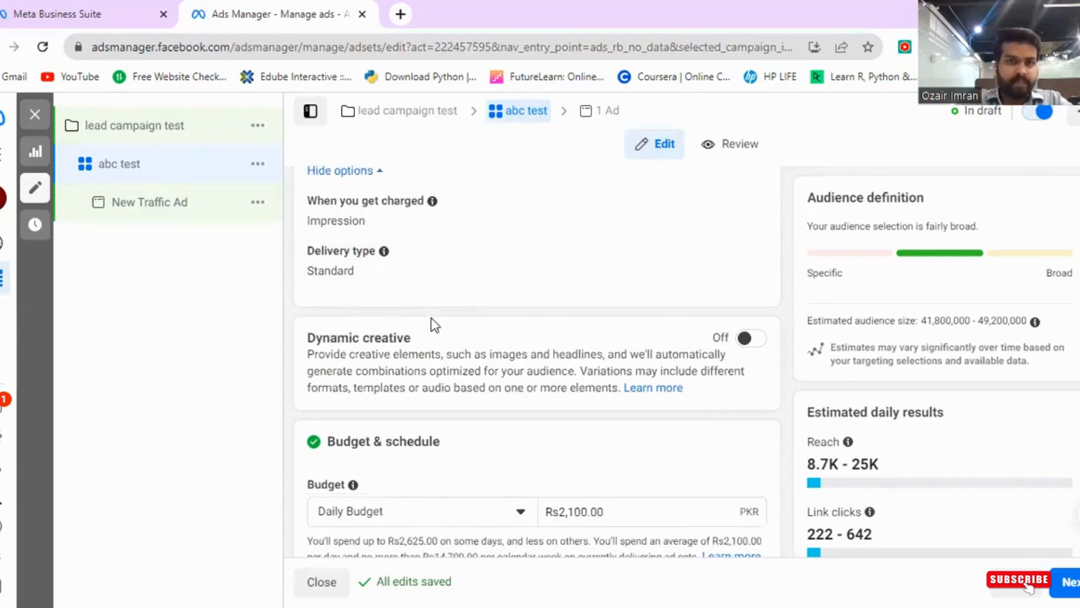
{"action": "scroll", "coordinate": [431, 317], "scroll_direction": "down", "scroll_amount": 2}
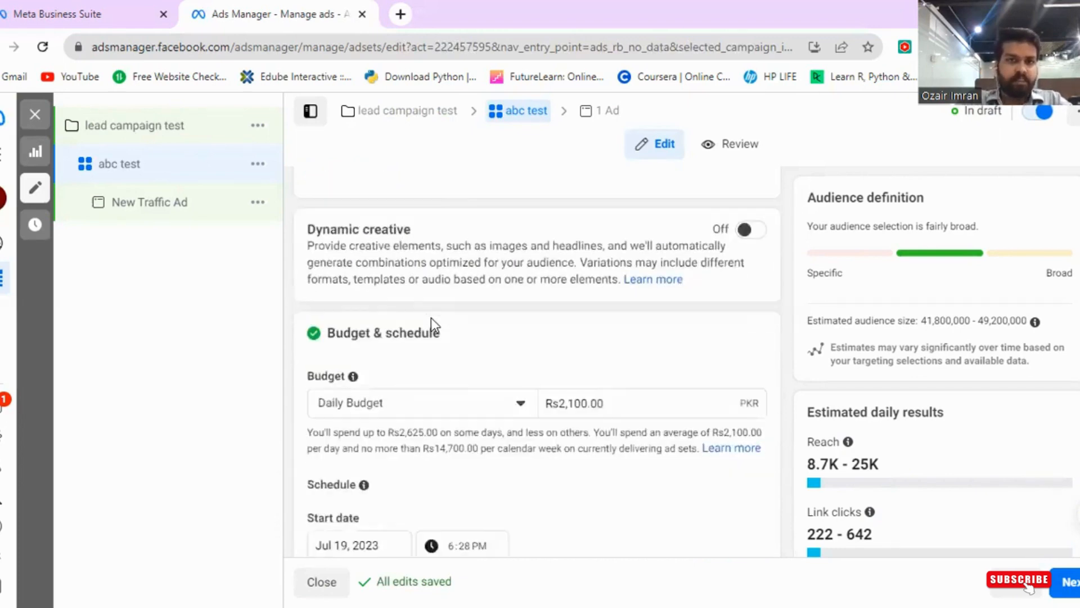
{"action": "scroll", "coordinate": [431, 317], "scroll_direction": "up", "scroll_amount": 1}
{"action": "scroll", "coordinate": [431, 318], "scroll_direction": "down", "scroll_amount": 1}
{"action": "scroll", "coordinate": [431, 317], "scroll_direction": "down", "scroll_amount": 2}
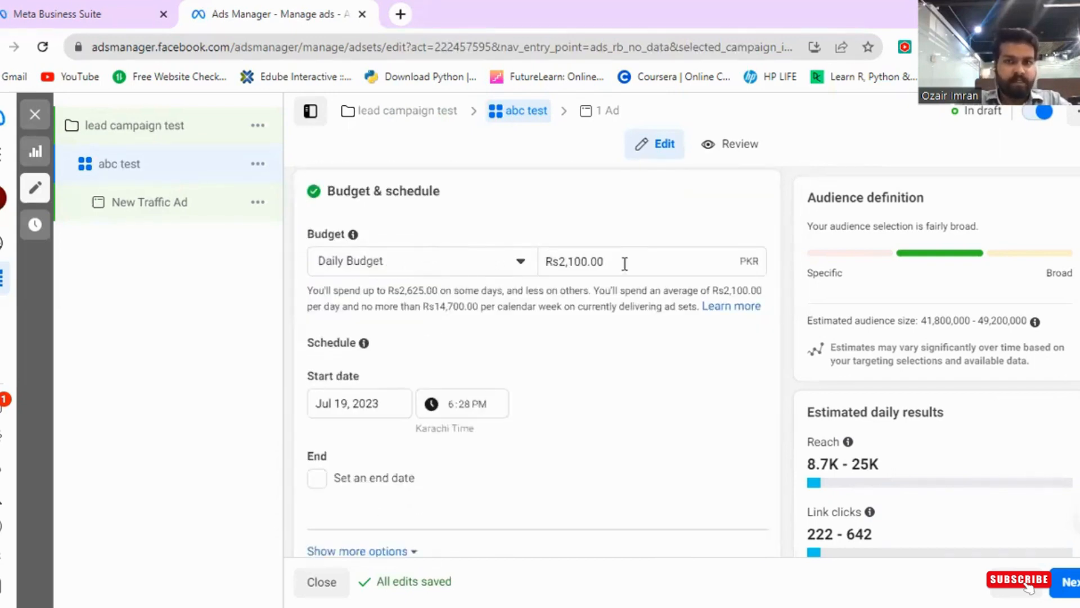
{"action": "left_click_drag", "start_coordinate": [618, 261], "coordinate": [500, 272]}
{"action": "type", "text": "30000"}
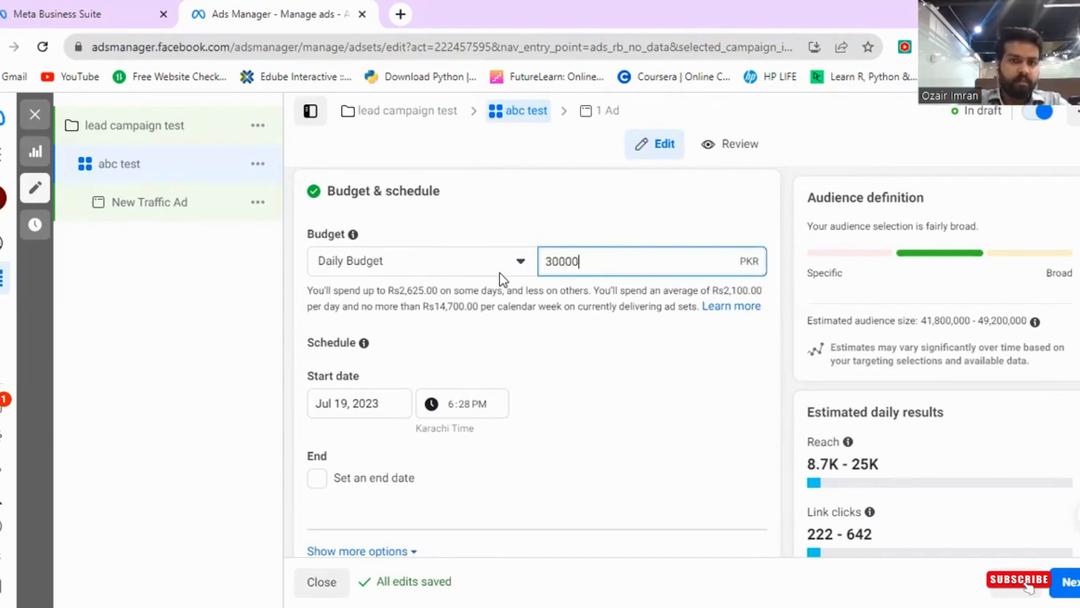
{"action": "key", "text": "Return"}
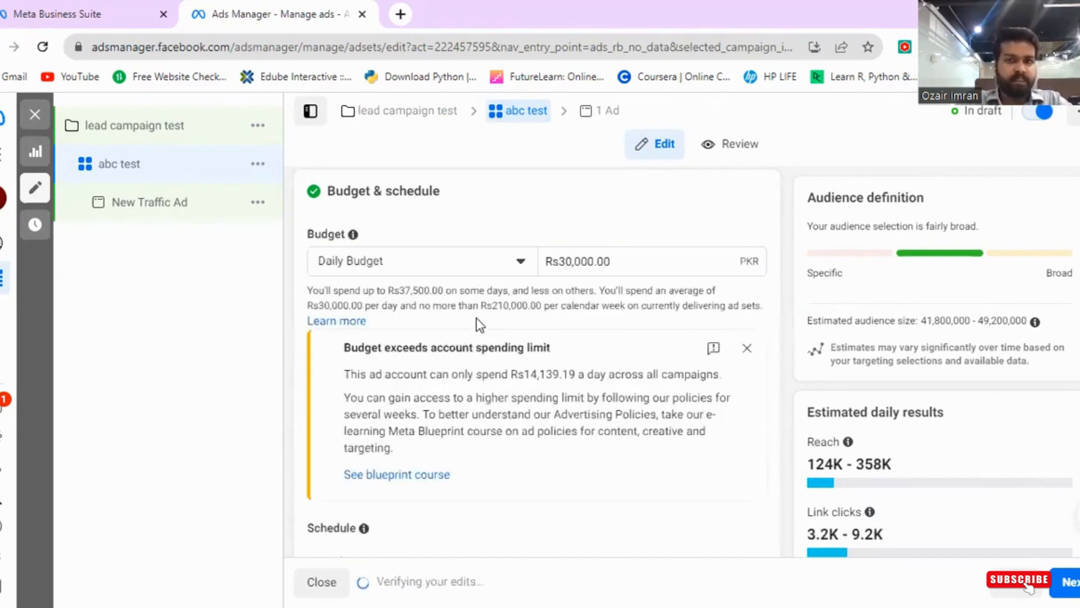
{"action": "scroll", "coordinate": [475, 323], "scroll_direction": "down", "scroll_amount": 1}
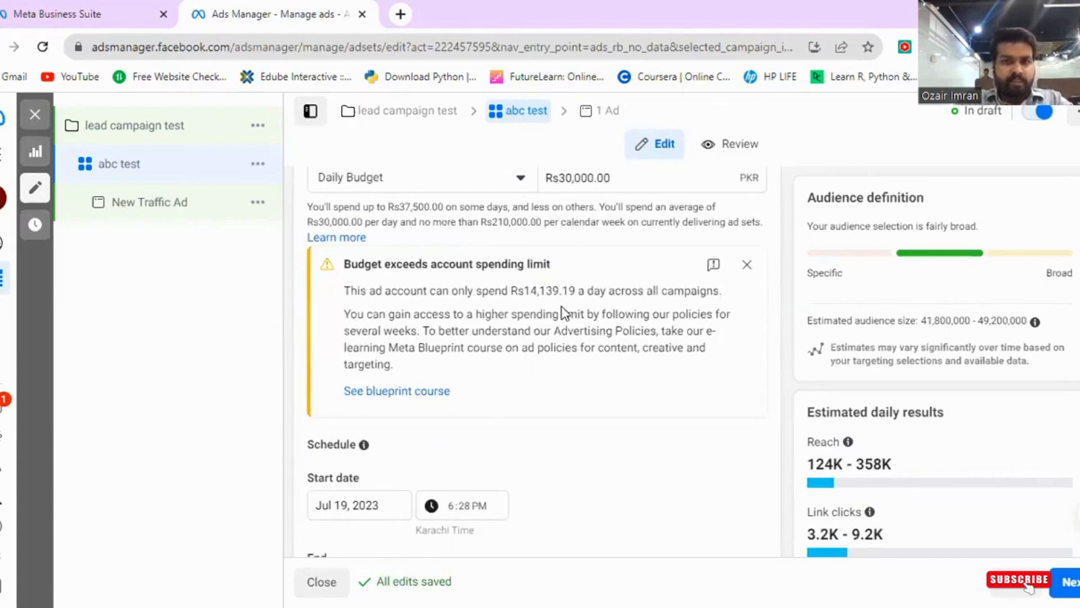
{"action": "left_click", "coordinate": [747, 265]}
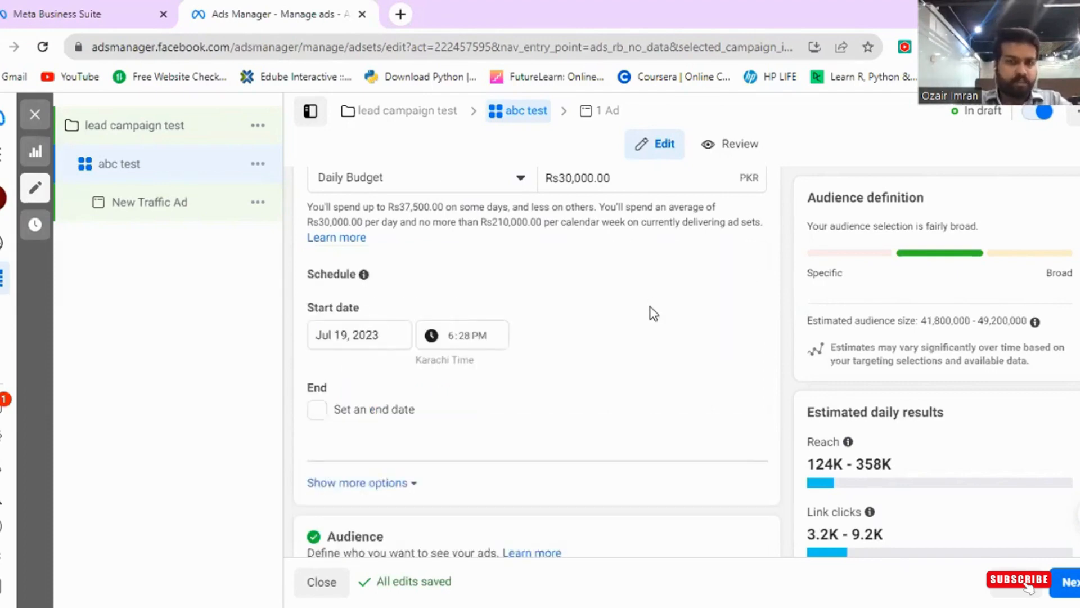
- Tick Set an end date in the schedule and show more schedule options
{"action": "scroll", "coordinate": [650, 312], "scroll_direction": "up", "scroll_amount": 1}
{"action": "scroll", "coordinate": [650, 312], "scroll_direction": "down", "scroll_amount": 1}
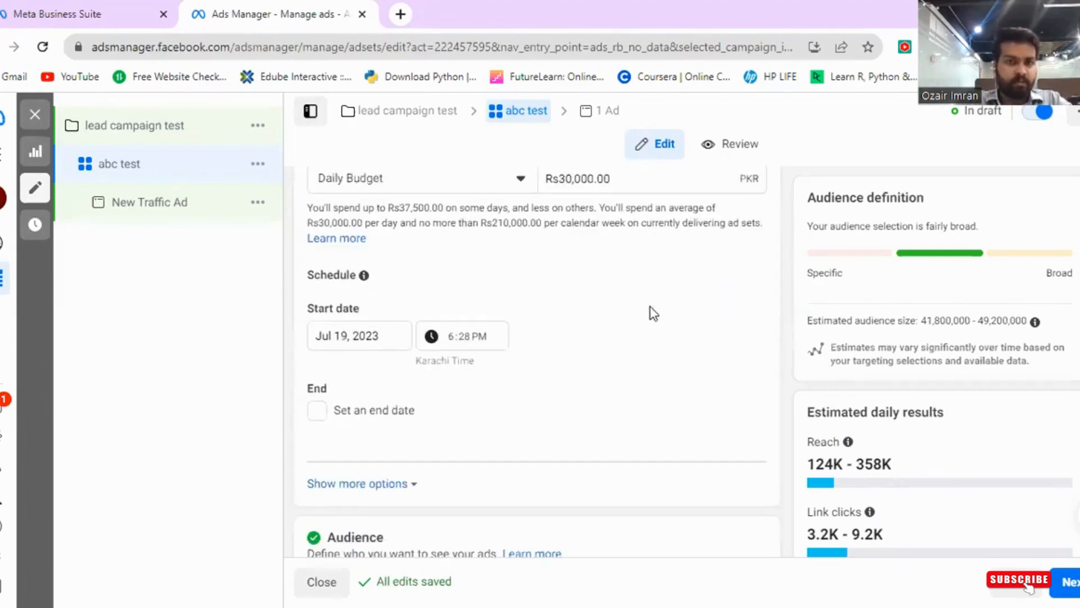
{"action": "left_click", "coordinate": [316, 411]}
{"action": "scroll", "coordinate": [394, 421], "scroll_direction": "down", "scroll_amount": 3}
{"action": "left_click", "coordinate": [368, 363]}
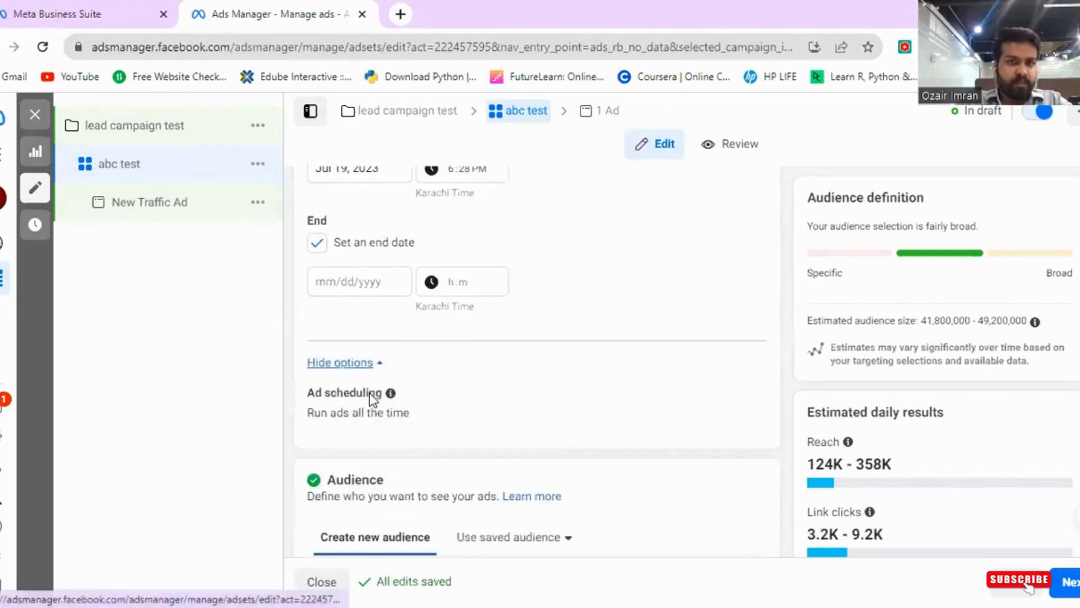
- Browse the saved audience list and the Create new custom audience menu without choosing anything
{"action": "scroll", "coordinate": [428, 338], "scroll_direction": "down", "scroll_amount": 2}
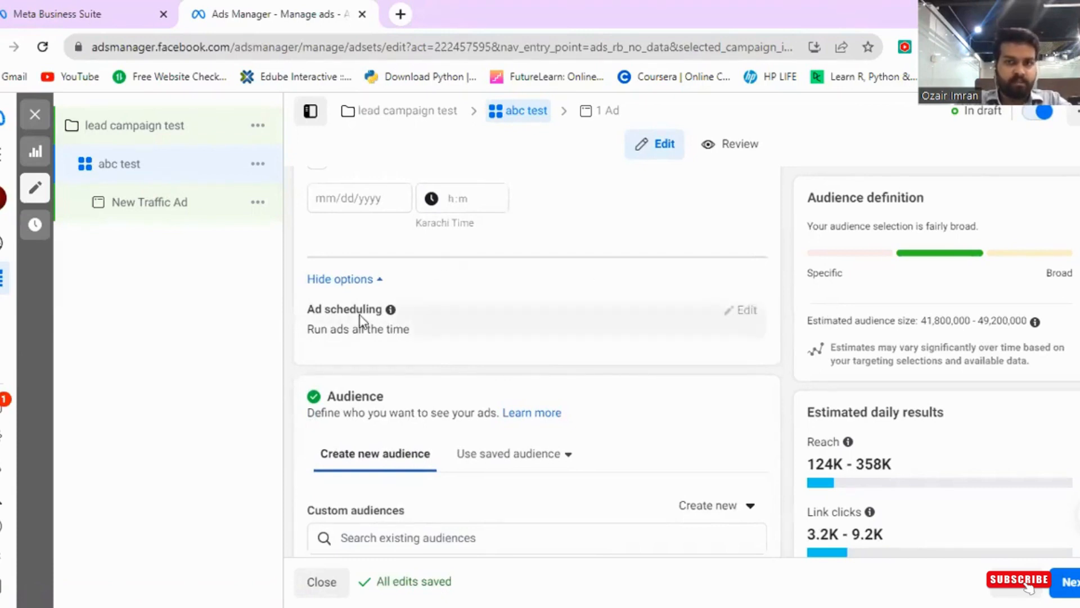
{"action": "scroll", "coordinate": [401, 409], "scroll_direction": "down", "scroll_amount": 3}
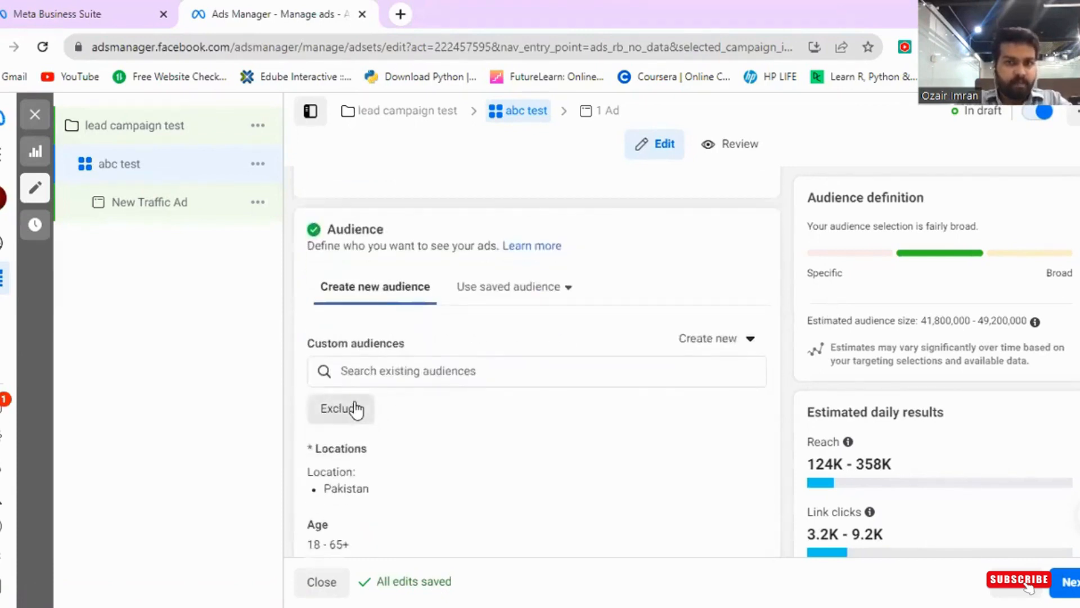
{"action": "scroll", "coordinate": [357, 402], "scroll_direction": "down", "scroll_amount": 2}
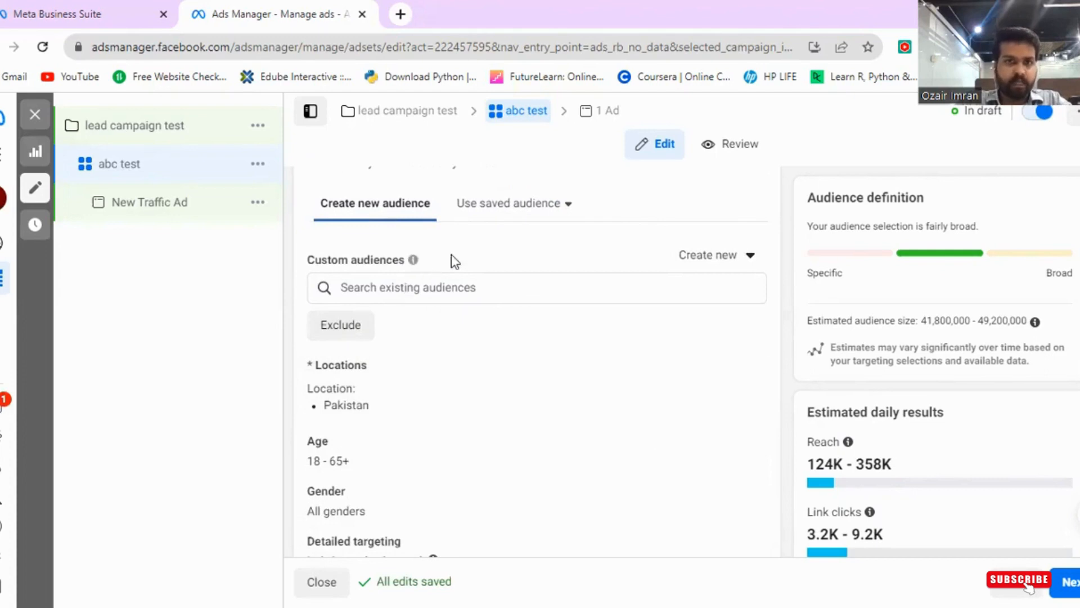
{"action": "left_click", "coordinate": [551, 206]}
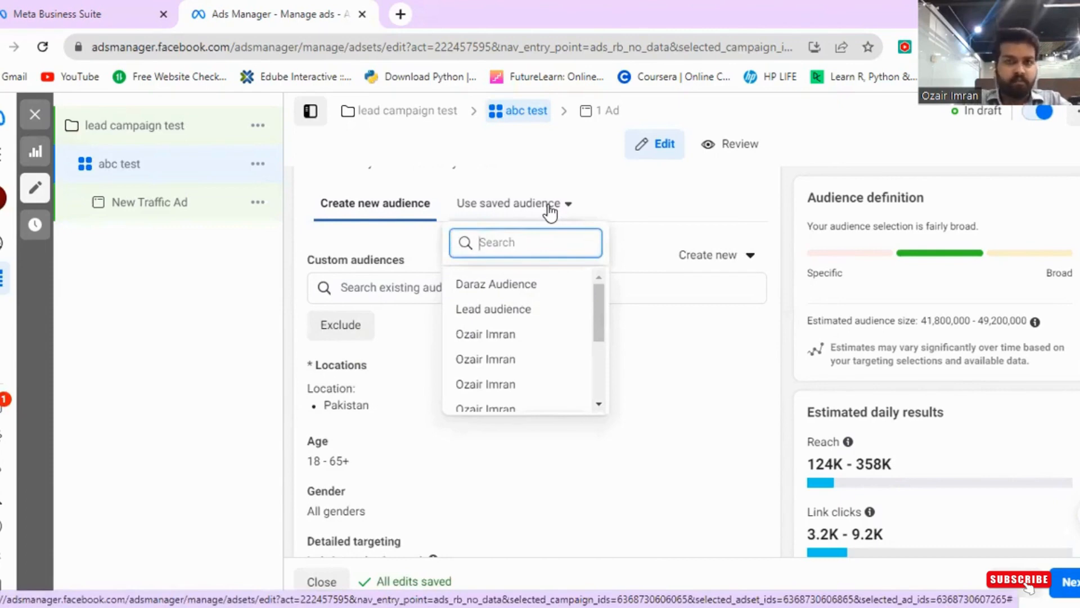
{"action": "left_click", "coordinate": [261, 318]}
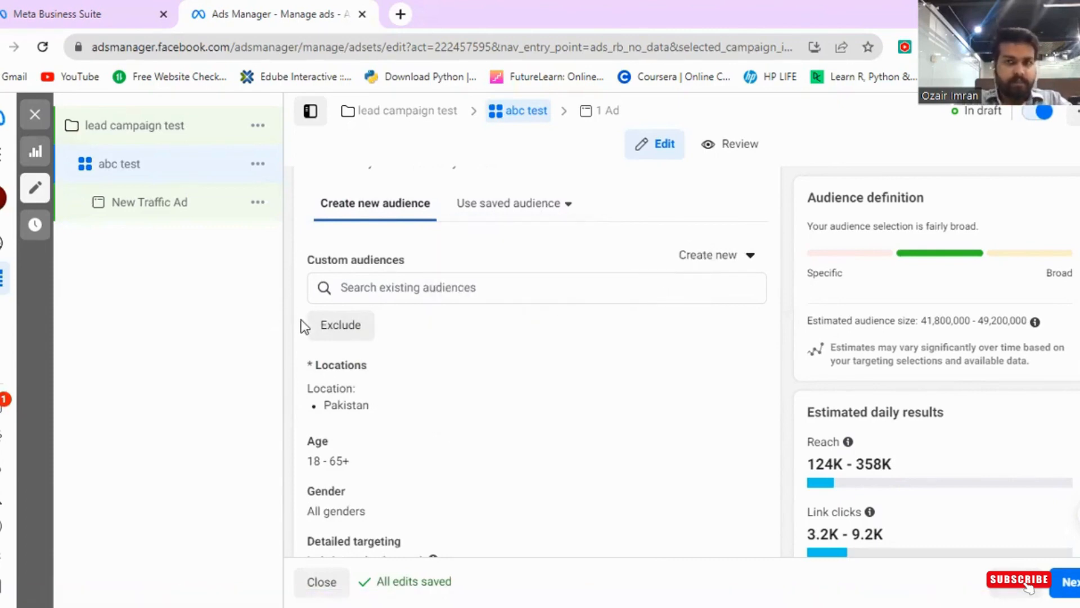
{"action": "left_click", "coordinate": [725, 260]}
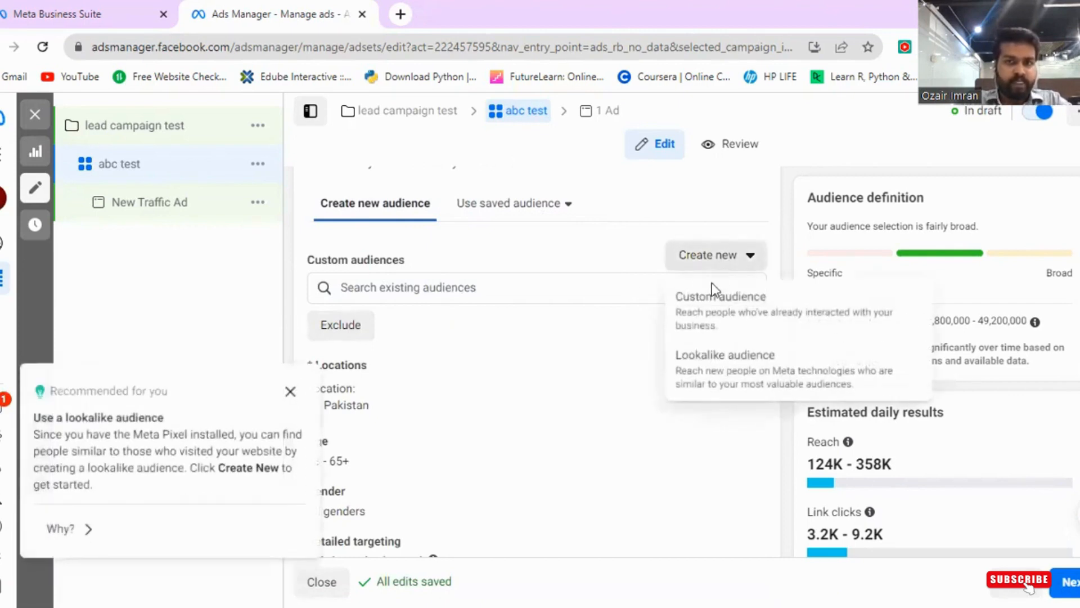
{"action": "left_click", "coordinate": [607, 310]}
- Add Real Estate under Employers to the detailed targeting by searching for real estate
{"action": "scroll", "coordinate": [319, 413], "scroll_direction": "down", "scroll_amount": 2}
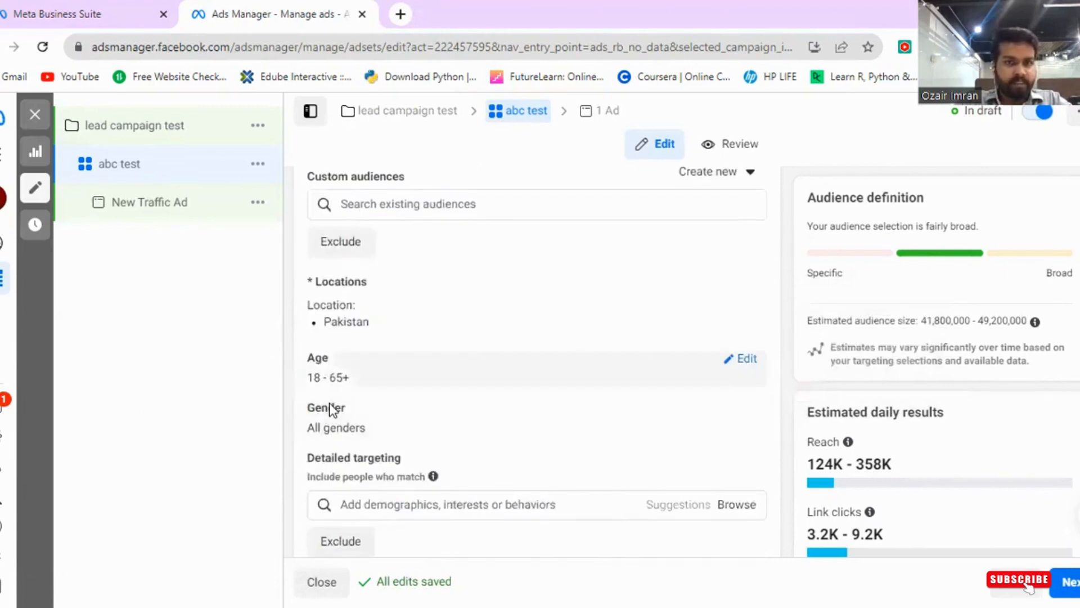
{"action": "scroll", "coordinate": [330, 407], "scroll_direction": "down", "scroll_amount": 3}
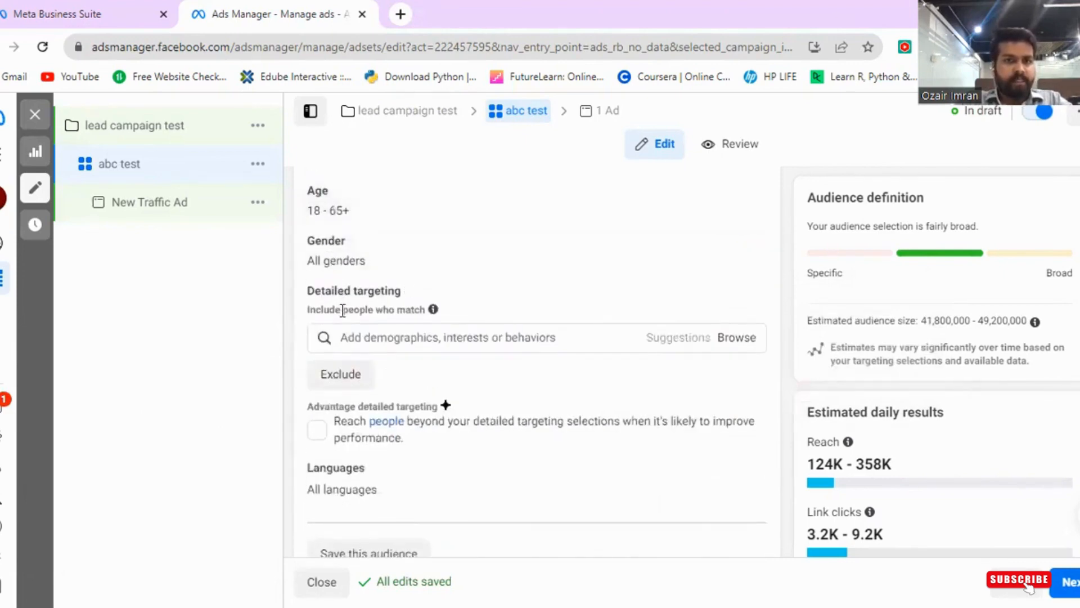
{"action": "left_click", "coordinate": [369, 332]}
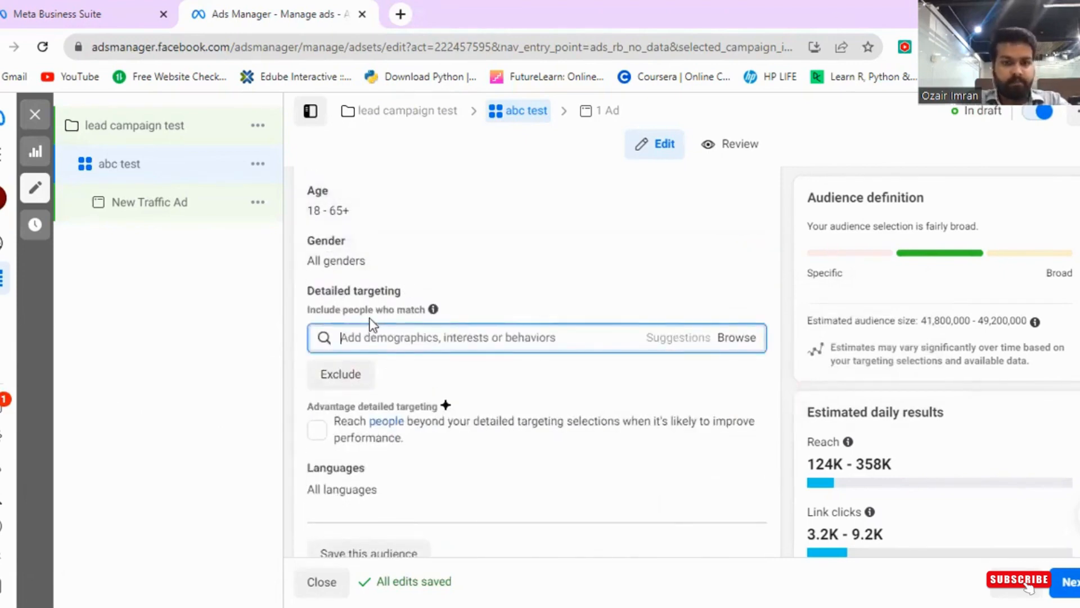
{"action": "type", "text": "rest"}
{"action": "type", "text": "al estate"}
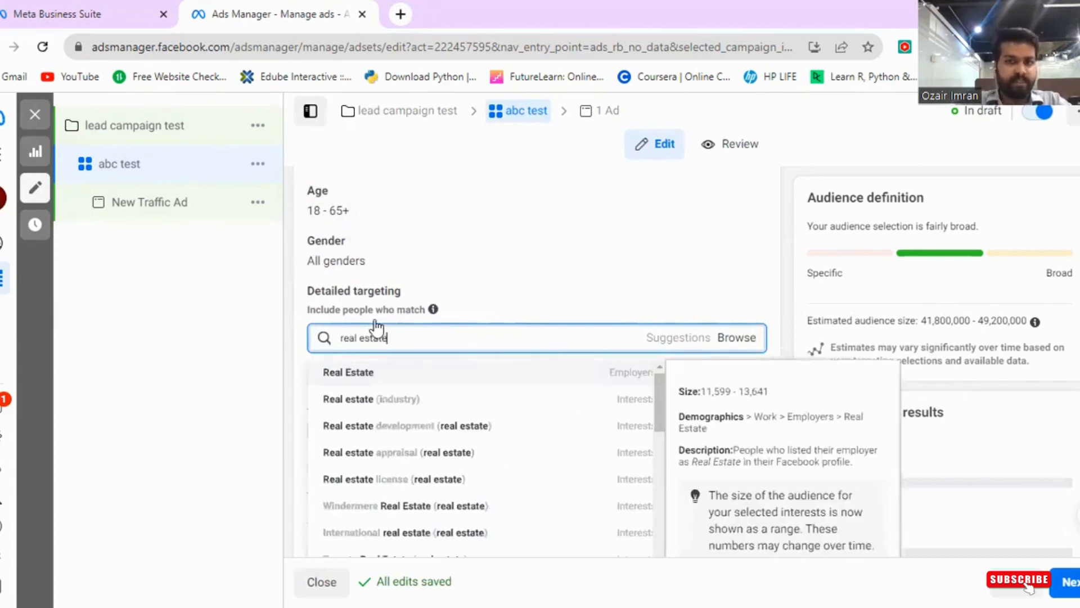
{"action": "key", "text": "Return"}
{"action": "left_click", "coordinate": [211, 326]}
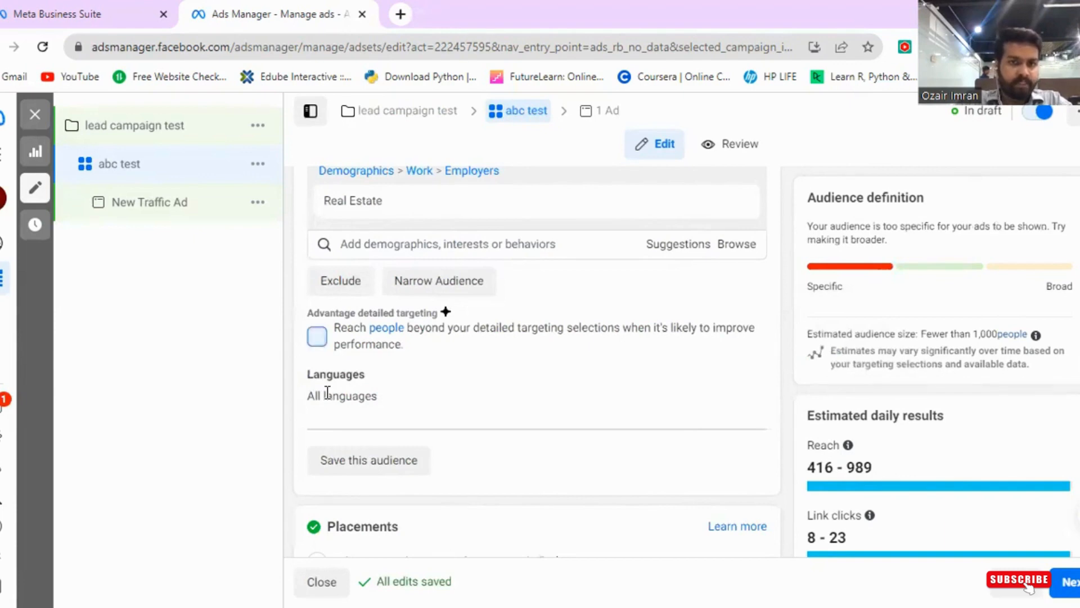
- Tick then untick Advantage detailed targeting
{"action": "left_click", "coordinate": [317, 336]}
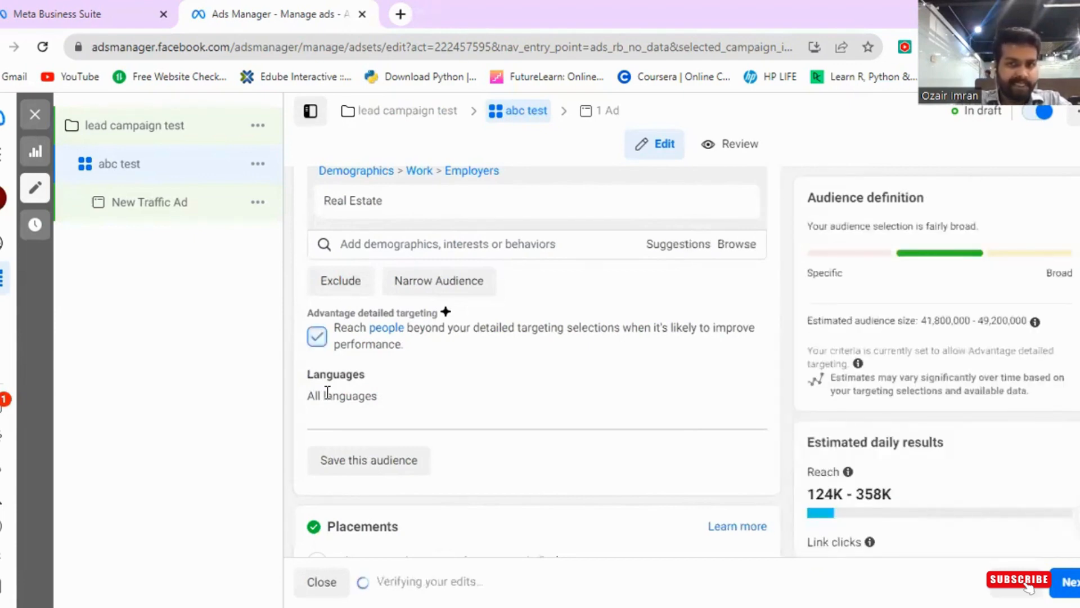
{"action": "left_click", "coordinate": [317, 336]}
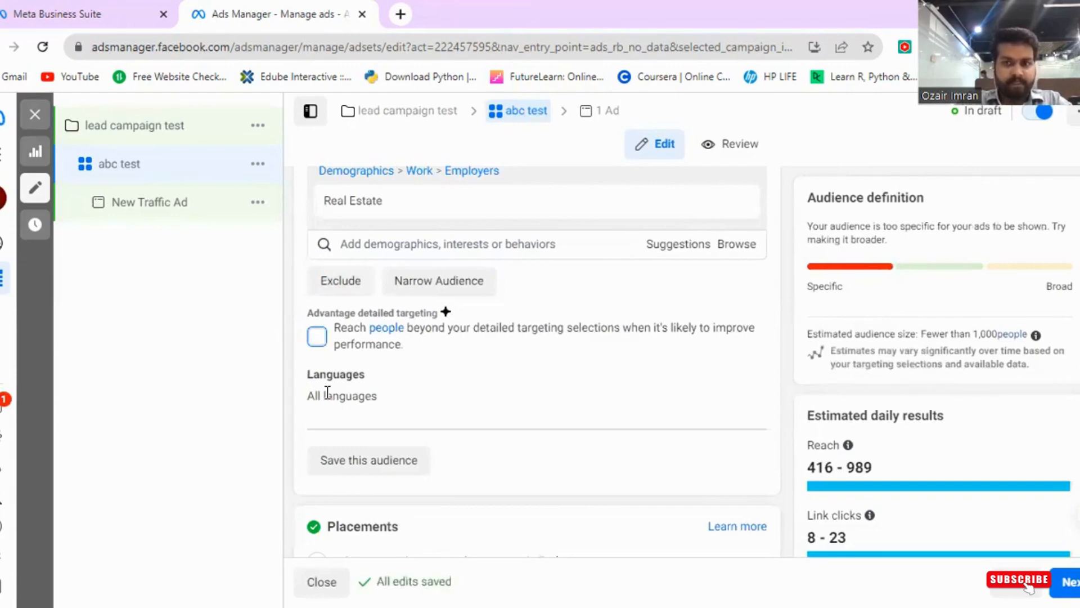
{"action": "scroll", "coordinate": [327, 392], "scroll_direction": "down", "scroll_amount": 3}
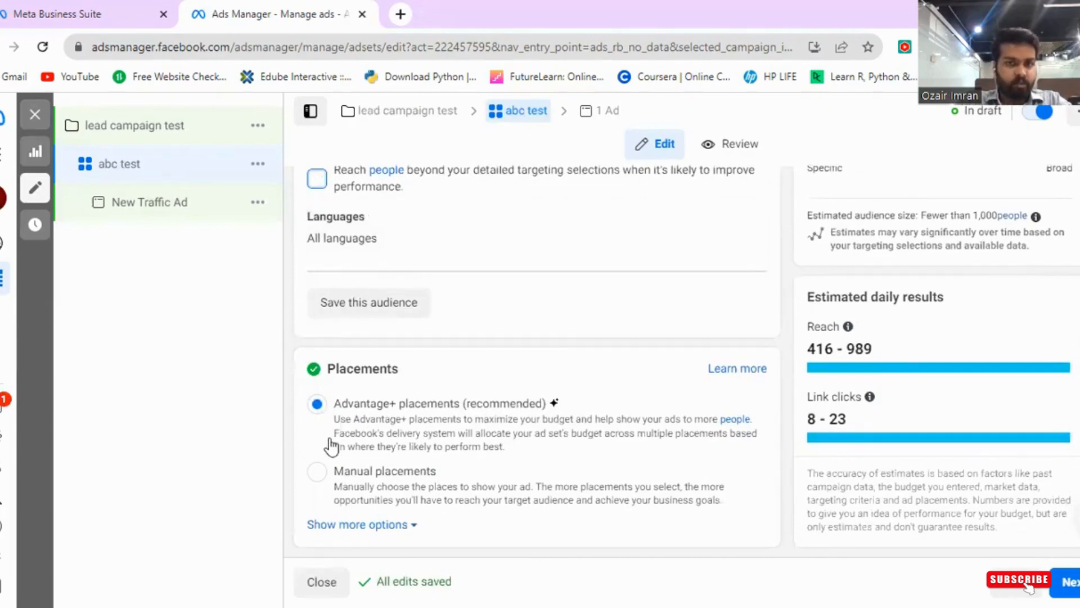
- Switch to Manual placements and untick the Instagram and Audience network platforms
{"action": "left_click", "coordinate": [325, 477]}
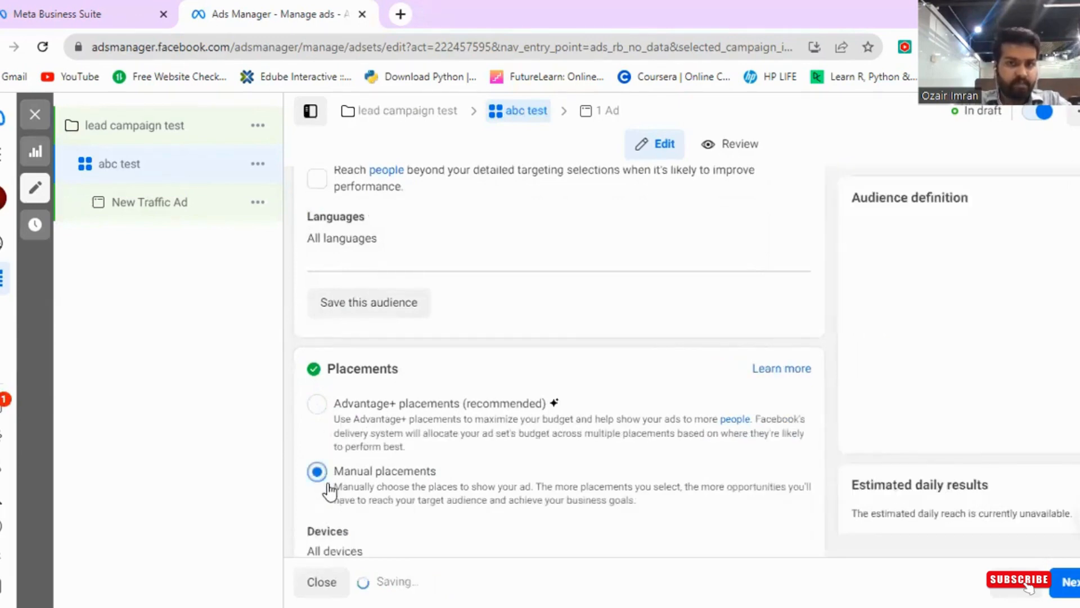
{"action": "scroll", "coordinate": [453, 431], "scroll_direction": "down", "scroll_amount": 2}
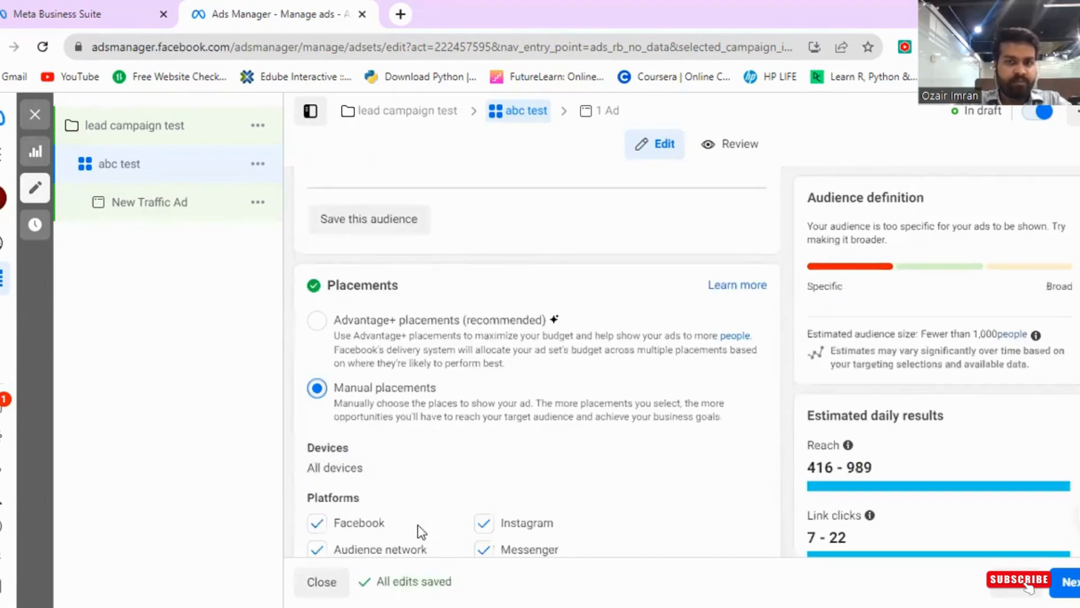
{"action": "scroll", "coordinate": [460, 463], "scroll_direction": "down", "scroll_amount": 2}
{"action": "left_click", "coordinate": [485, 444]}
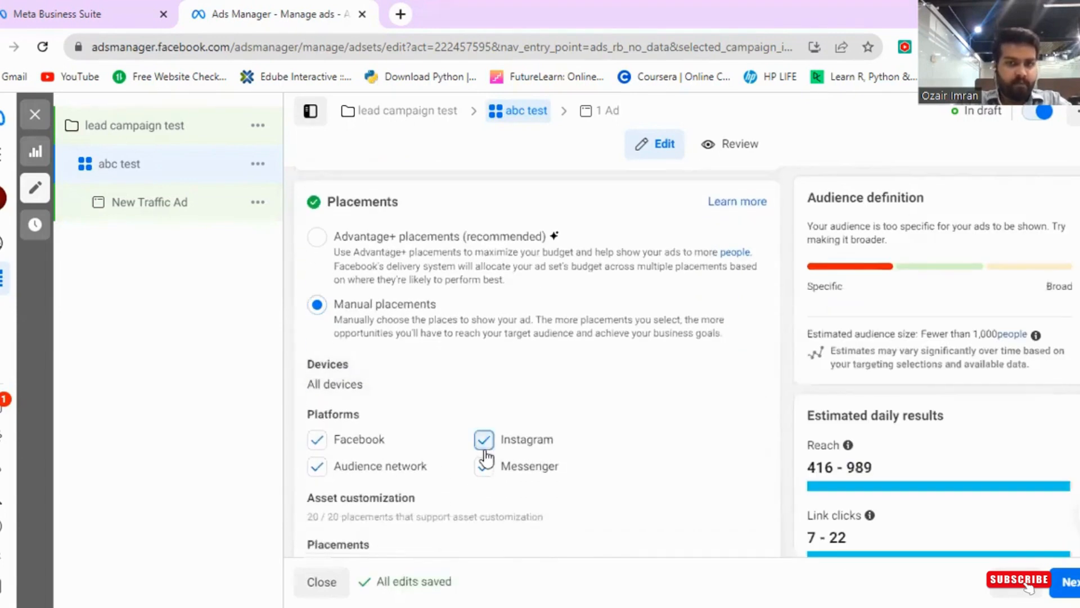
{"action": "left_click", "coordinate": [318, 467]}
{"action": "scroll", "coordinate": [455, 470], "scroll_direction": "down", "scroll_amount": 2}
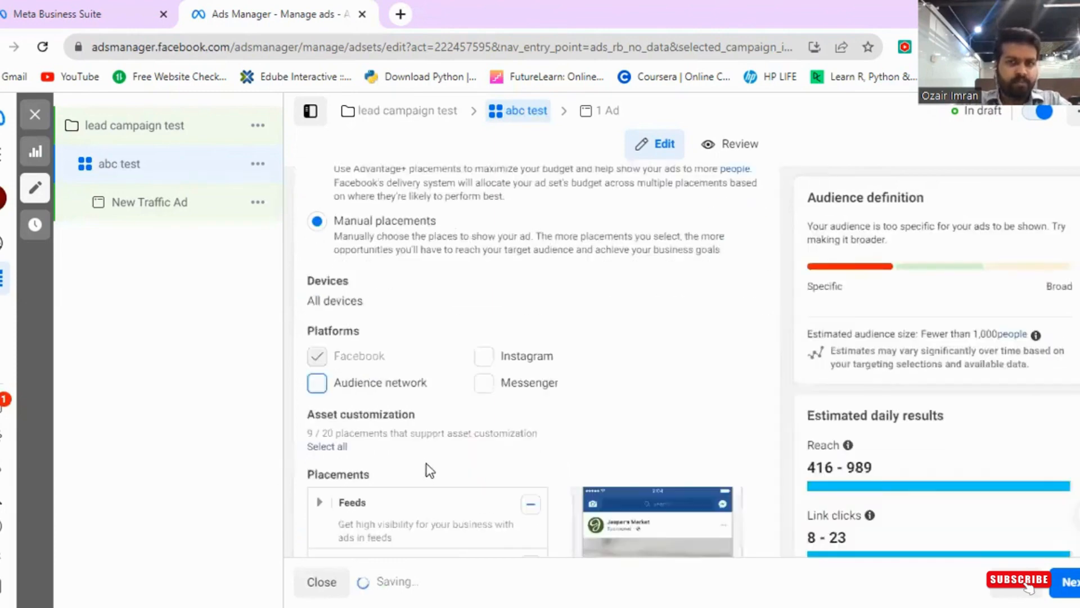
- Deselect the Stories and Reels placement
{"action": "mouse_move", "coordinate": [422, 415]}
{"action": "scroll", "coordinate": [421, 415], "scroll_direction": "down", "scroll_amount": 2}
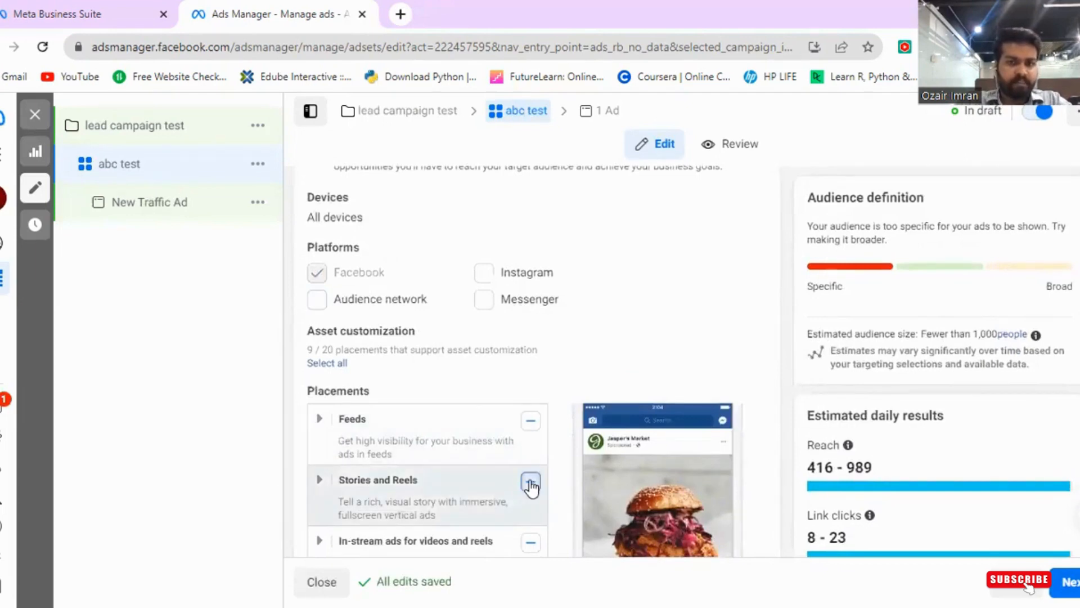
{"action": "left_click", "coordinate": [530, 485]}
{"action": "scroll", "coordinate": [540, 484], "scroll_direction": "down", "scroll_amount": 2}
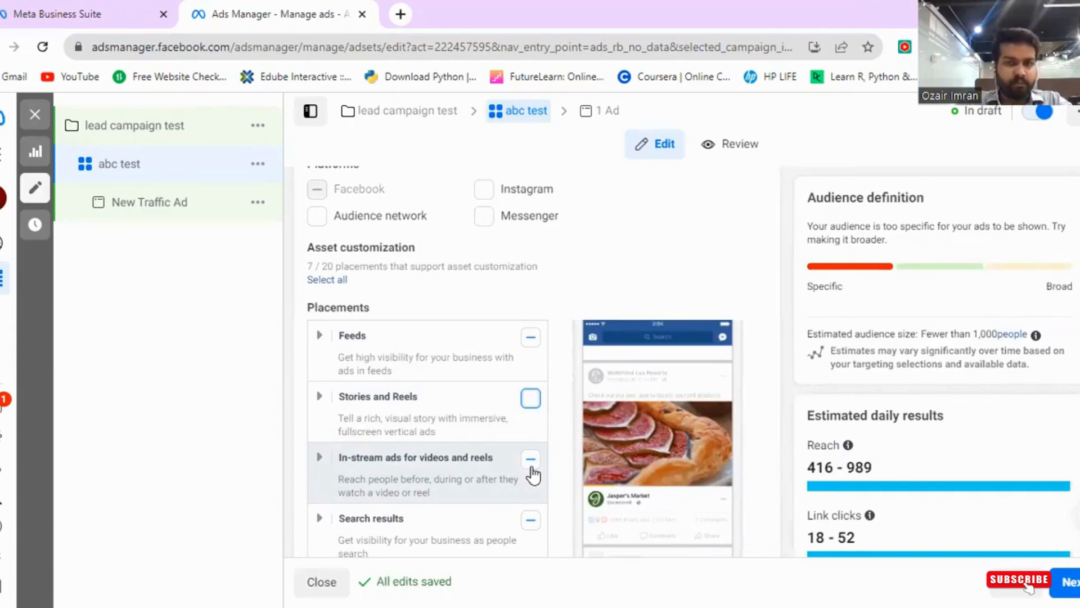
- Leave the In-stream ads for videos and reels and Search results placements fully deselected
{"action": "left_click", "coordinate": [531, 467]}
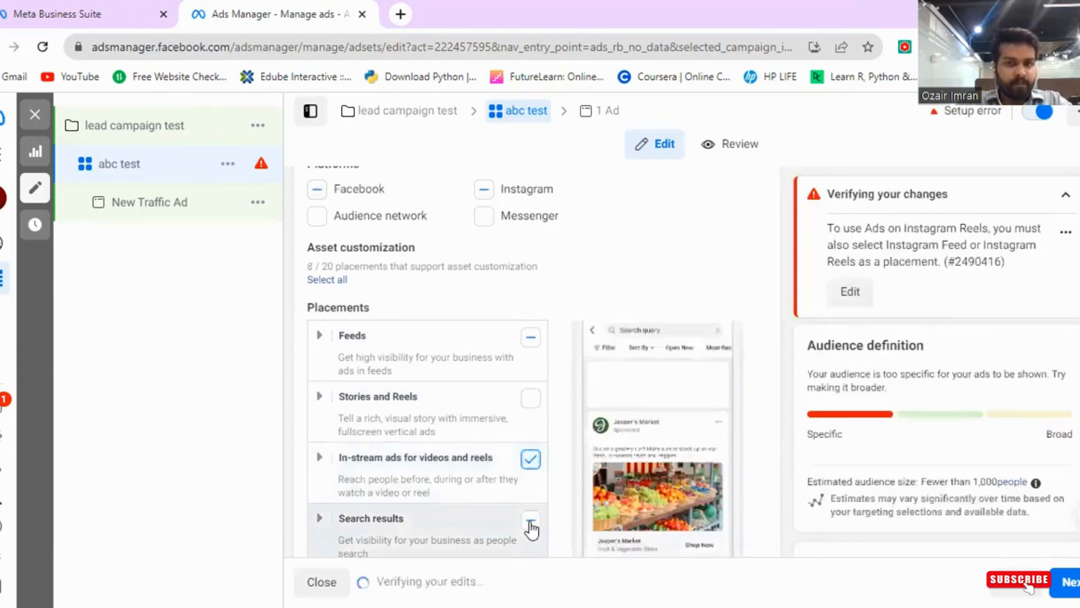
{"action": "left_click", "coordinate": [530, 461]}
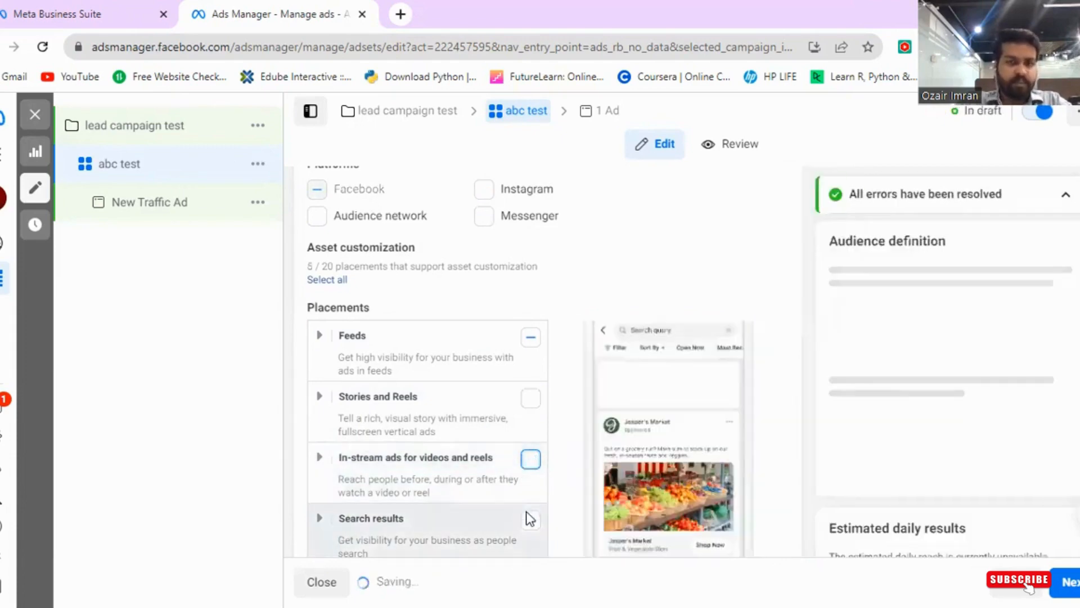
{"action": "left_click", "coordinate": [530, 517]}
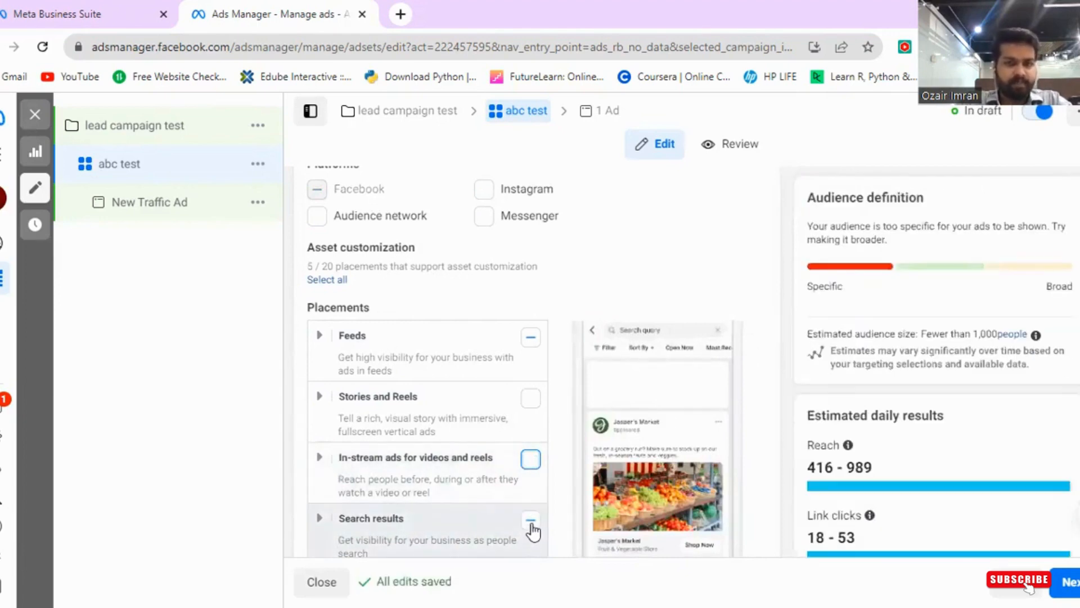
{"action": "left_click", "coordinate": [530, 520]}
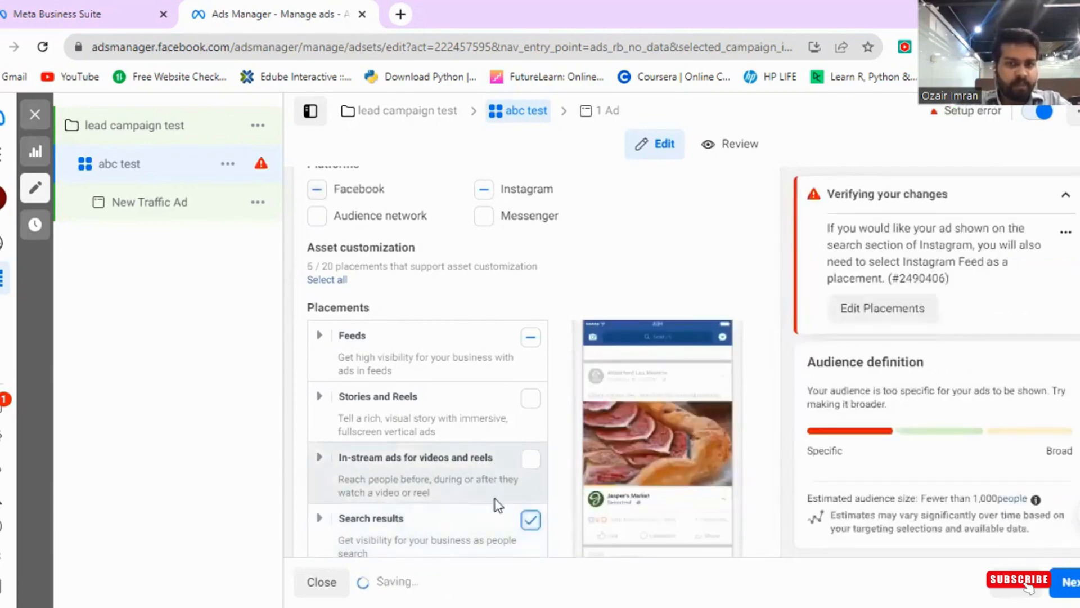
{"action": "left_click", "coordinate": [530, 519]}
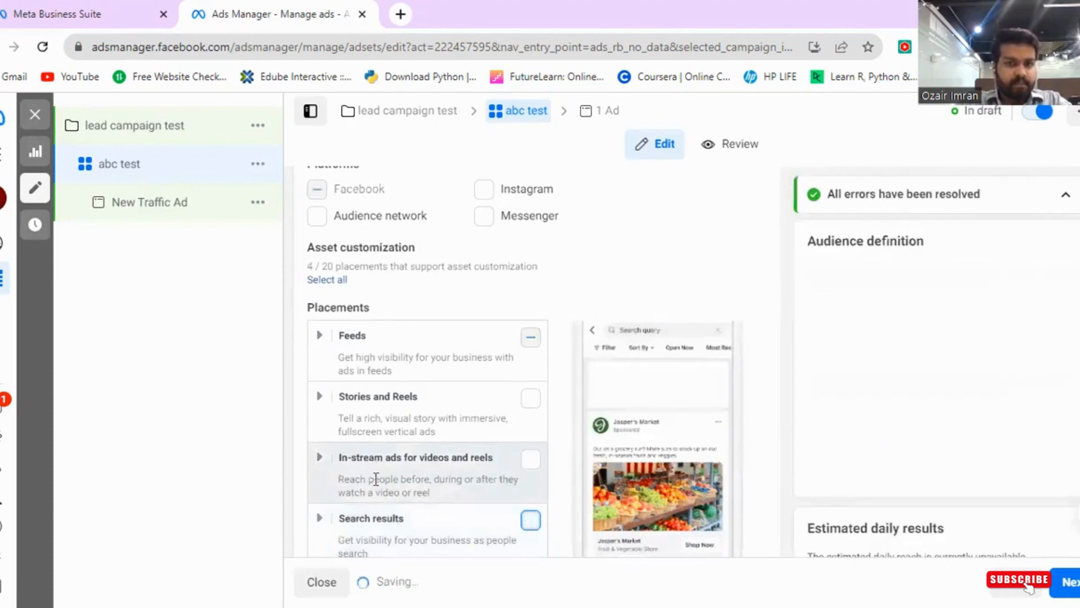
- Review the remaining placement, mobile device and brand safety options
{"action": "scroll", "coordinate": [377, 467], "scroll_direction": "down", "scroll_amount": 3}
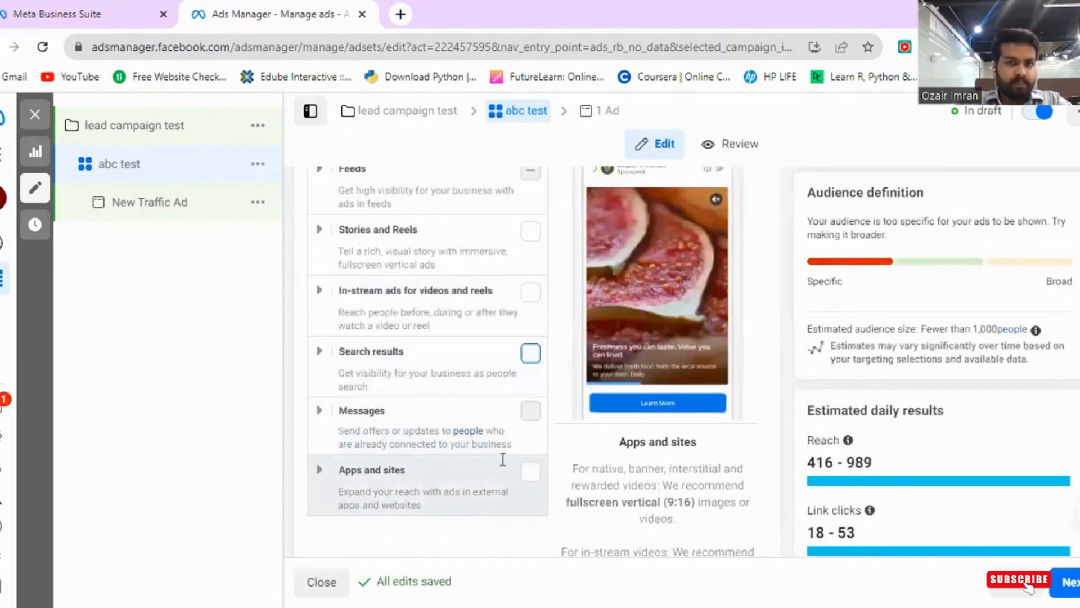
{"action": "scroll", "coordinate": [414, 475], "scroll_direction": "down", "scroll_amount": 2}
{"action": "left_click", "coordinate": [388, 511]}
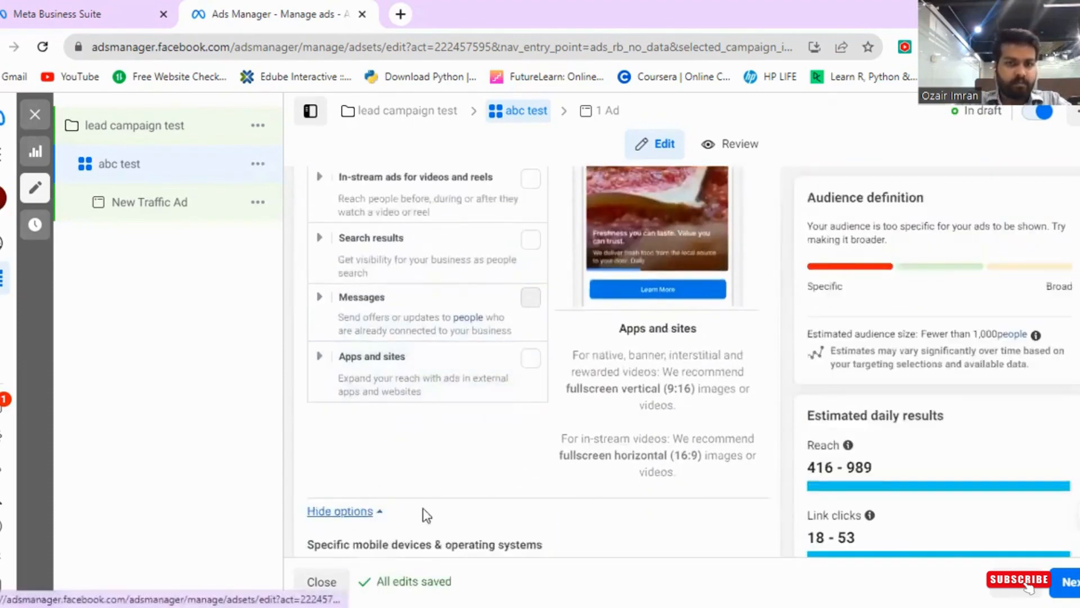
{"action": "scroll", "coordinate": [578, 474], "scroll_direction": "down", "scroll_amount": 5}
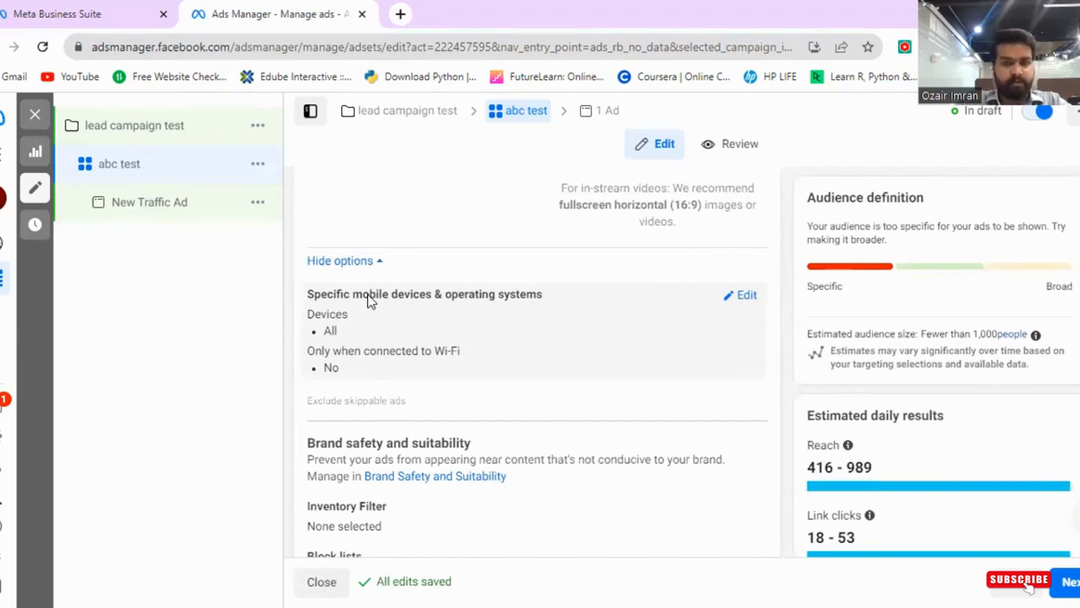
{"action": "scroll", "coordinate": [358, 315], "scroll_direction": "down", "scroll_amount": 1}
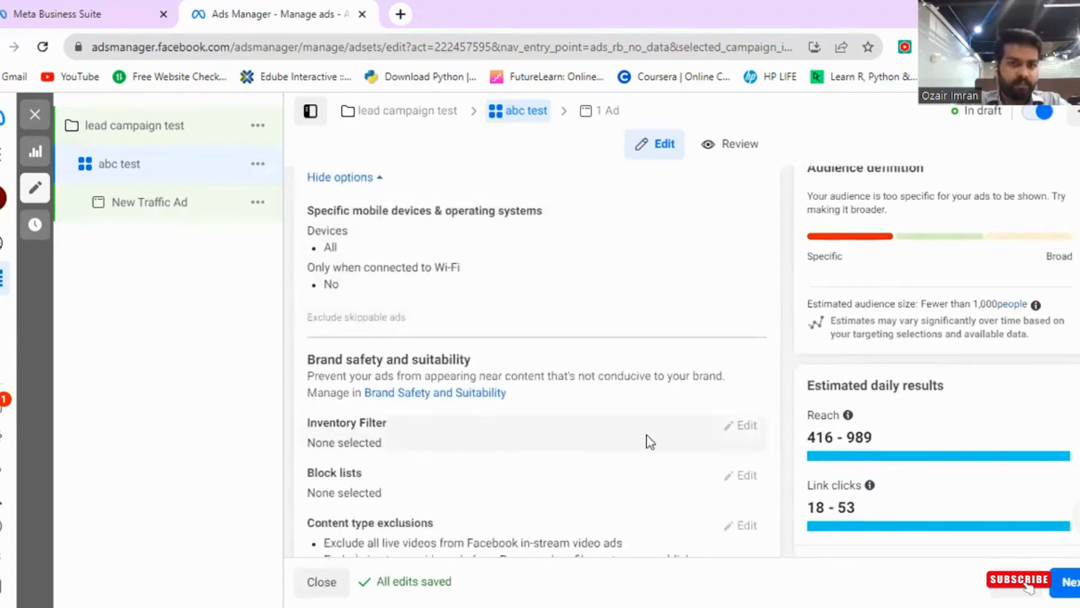
{"action": "scroll", "coordinate": [547, 450], "scroll_direction": "down", "scroll_amount": 1}
{"action": "scroll", "coordinate": [514, 446], "scroll_direction": "up", "scroll_amount": 1}
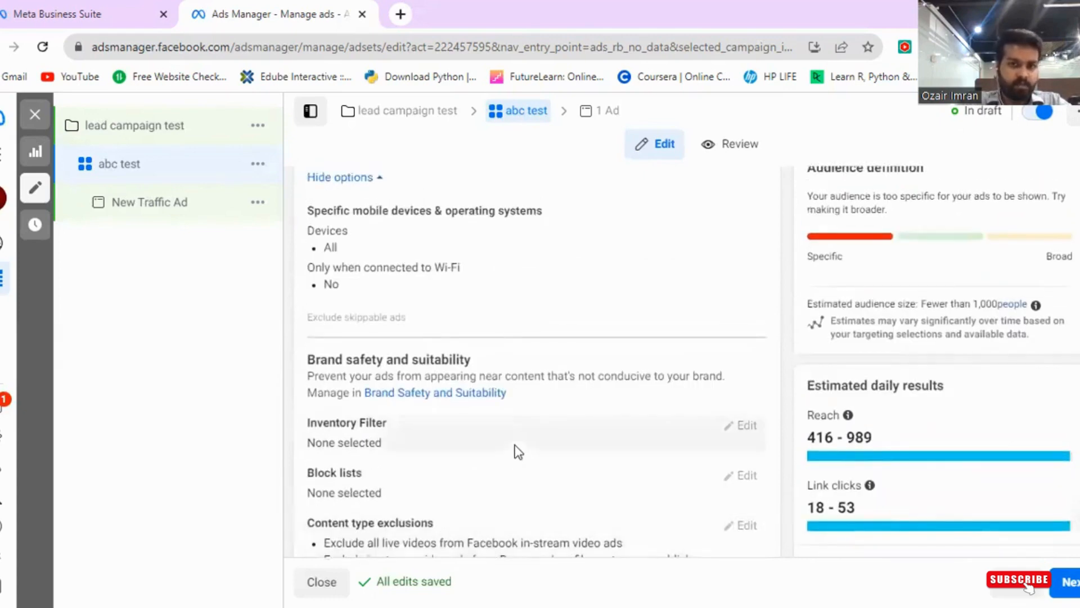
{"action": "scroll", "coordinate": [477, 453], "scroll_direction": "down", "scroll_amount": 1}
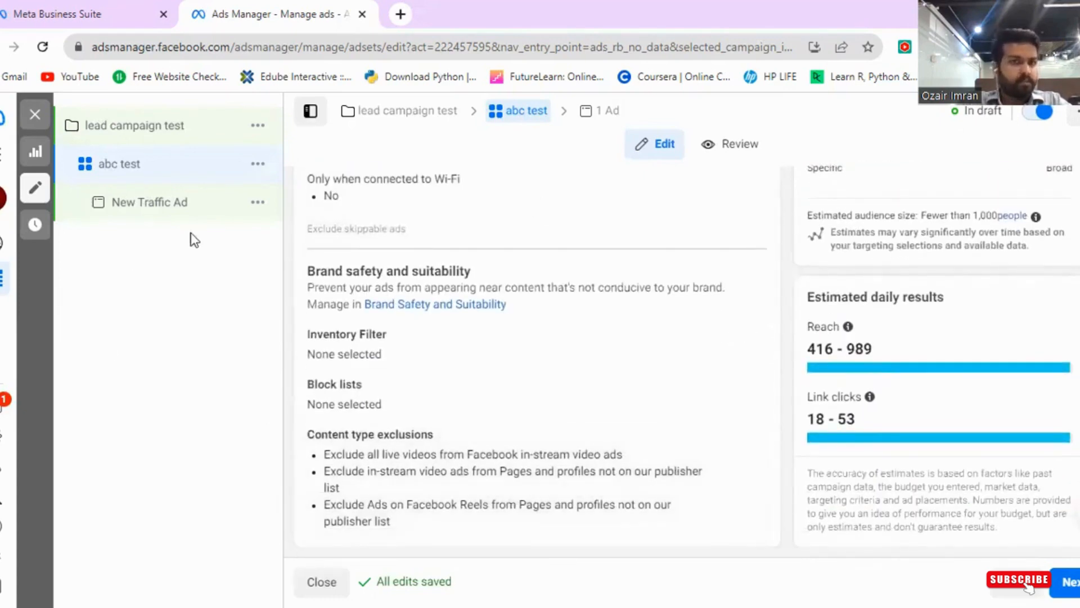
- Open the New Traffic Ad and rename it test ad
{"action": "left_click", "coordinate": [145, 213]}
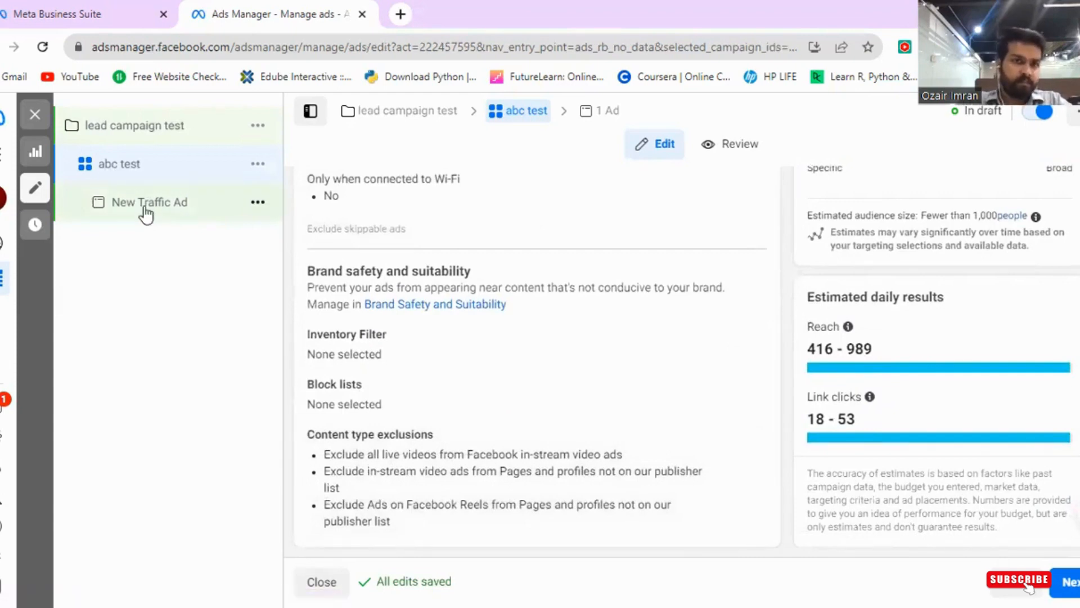
{"action": "left_click", "coordinate": [404, 237]}
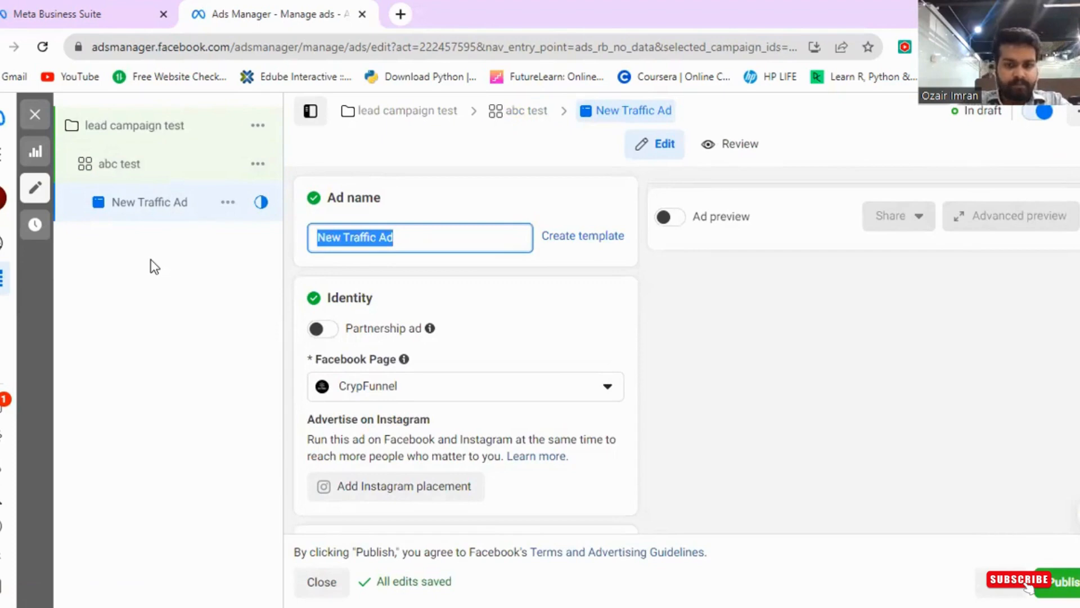
{"action": "key", "text": "BackSpace"}
{"action": "type", "text": "test ad"}
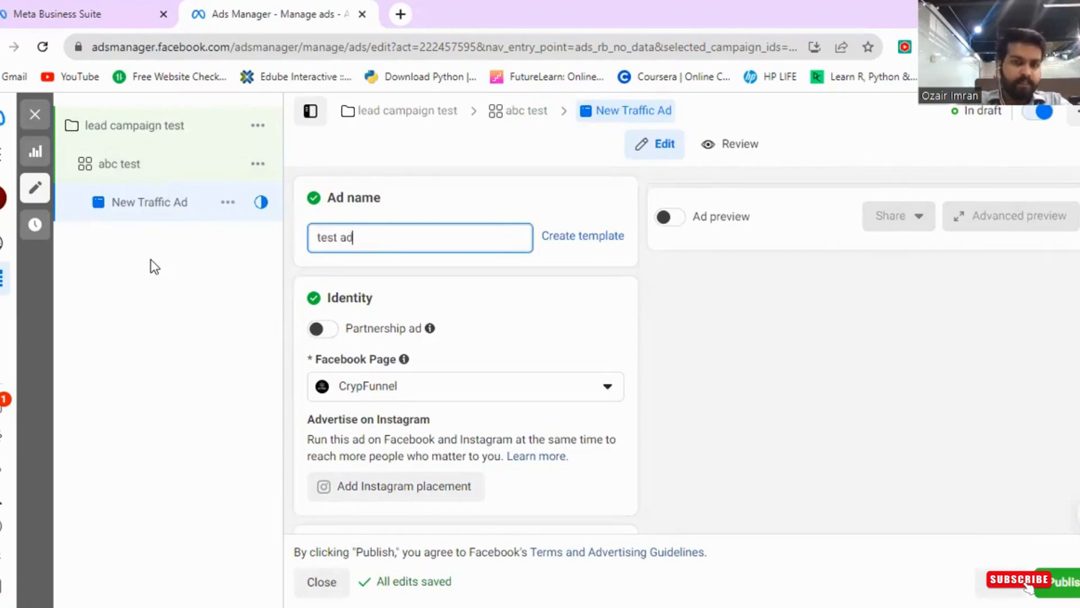
- Examine the ad's Identity section and Facebook Page selection
{"action": "scroll", "coordinate": [354, 292], "scroll_direction": "down", "scroll_amount": 2}
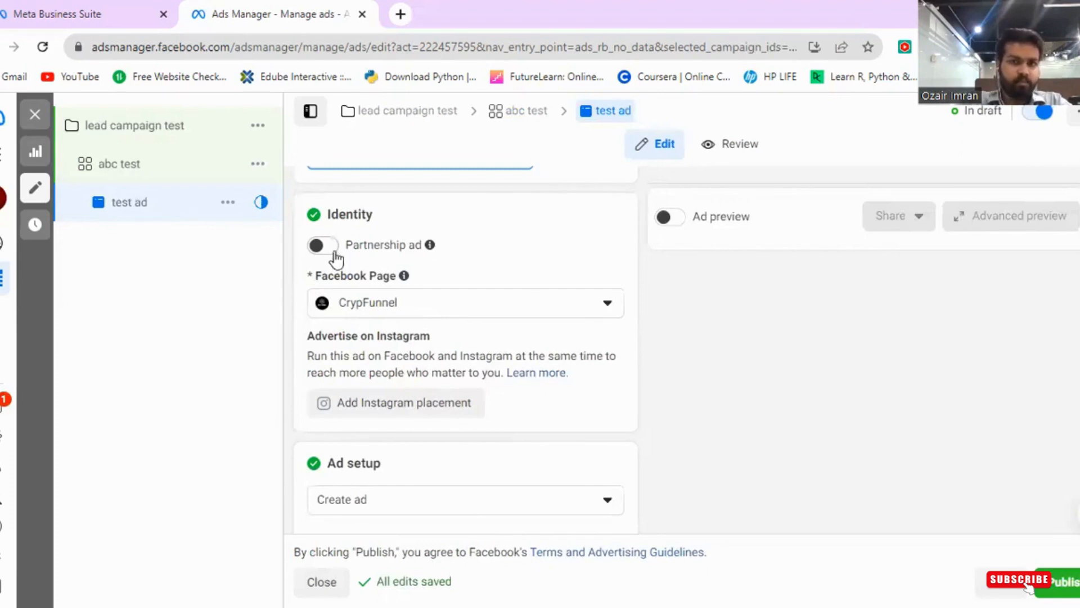
{"action": "mouse_move", "coordinate": [405, 278]}
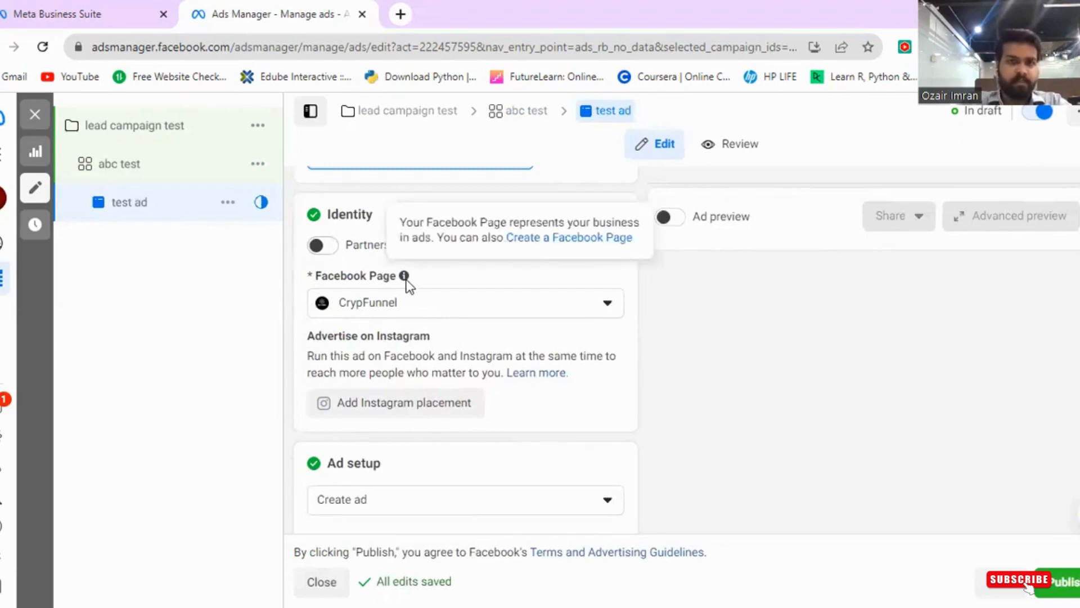
{"action": "left_click", "coordinate": [456, 307]}
{"action": "left_click", "coordinate": [453, 306]}
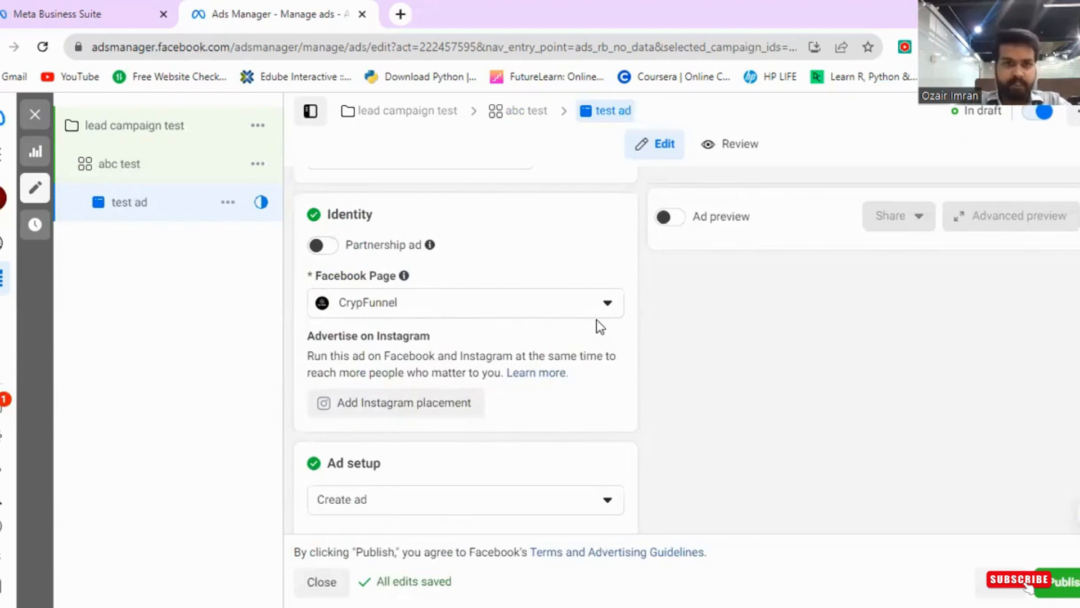
{"action": "scroll", "coordinate": [598, 319], "scroll_direction": "down", "scroll_amount": 2}
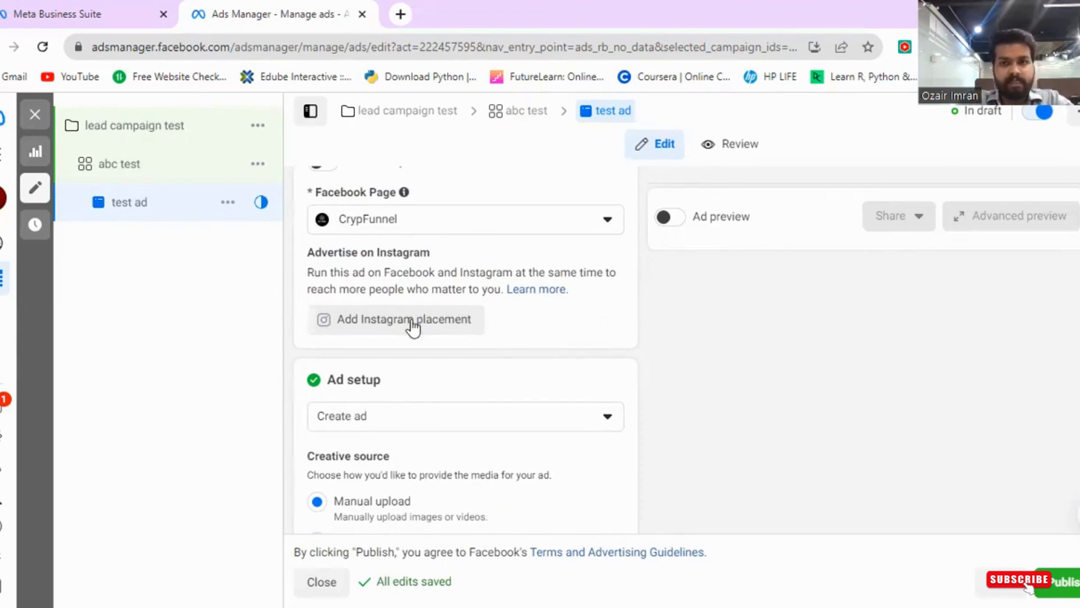
{"action": "scroll", "coordinate": [414, 328], "scroll_direction": "down", "scroll_amount": 3}
{"action": "scroll", "coordinate": [413, 327], "scroll_direction": "up", "scroll_amount": 2}
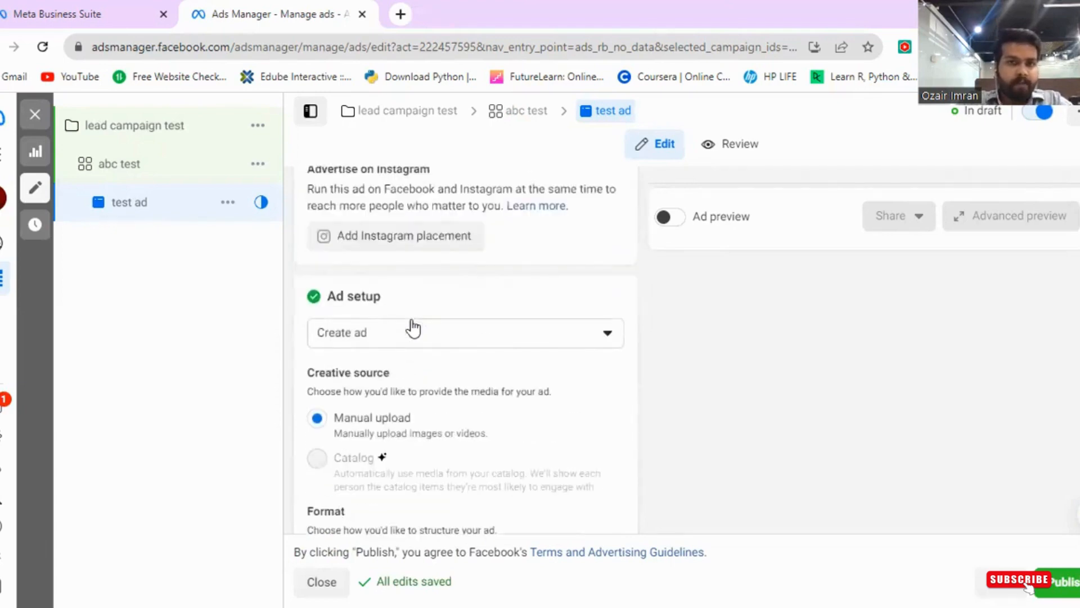
- Check the ad setup choices, keeping Create ad, and untick Multi-advertiser ads
{"action": "left_click", "coordinate": [412, 327]}
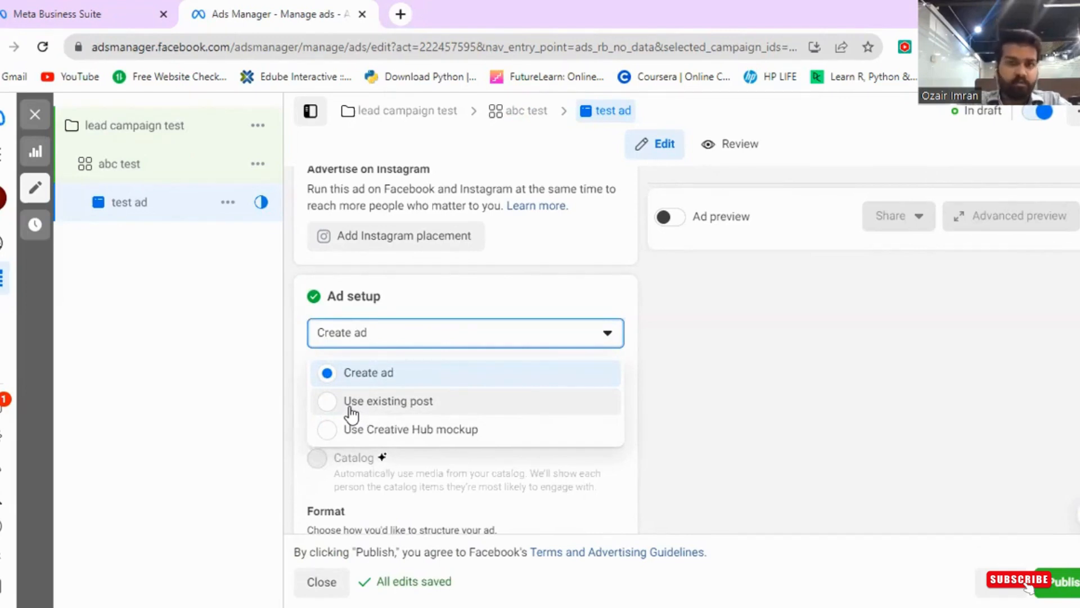
{"action": "left_click", "coordinate": [253, 377]}
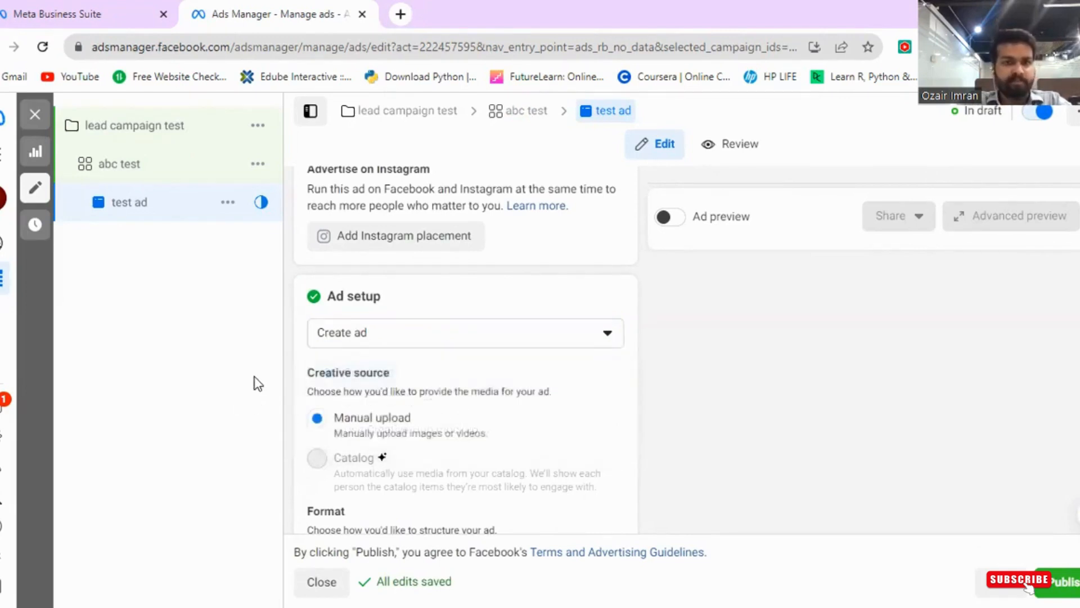
{"action": "scroll", "coordinate": [253, 381], "scroll_direction": "down", "scroll_amount": 3}
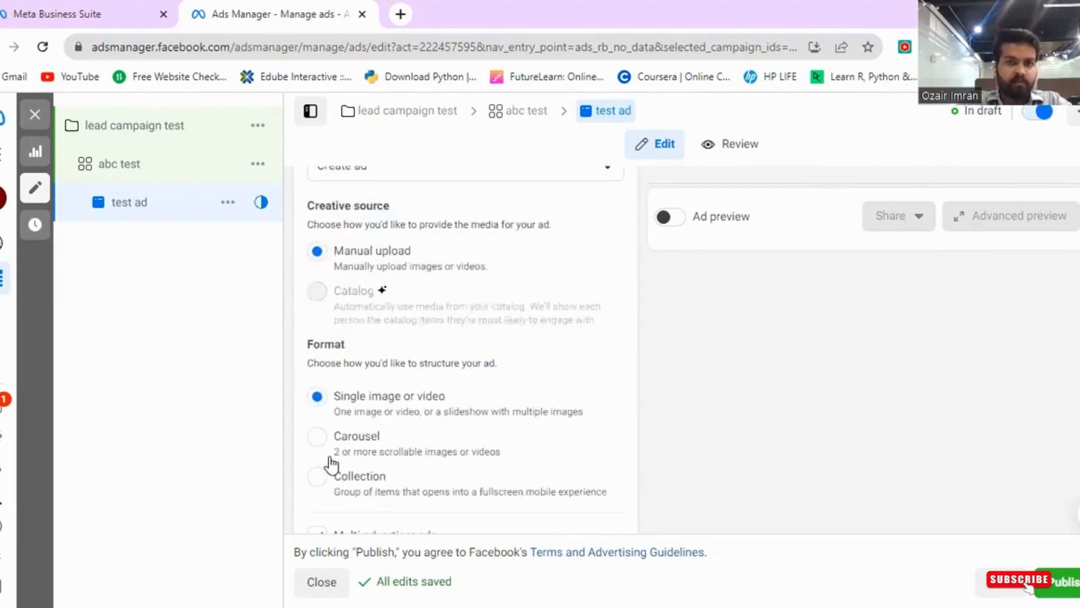
{"action": "scroll", "coordinate": [321, 477], "scroll_direction": "down", "scroll_amount": 3}
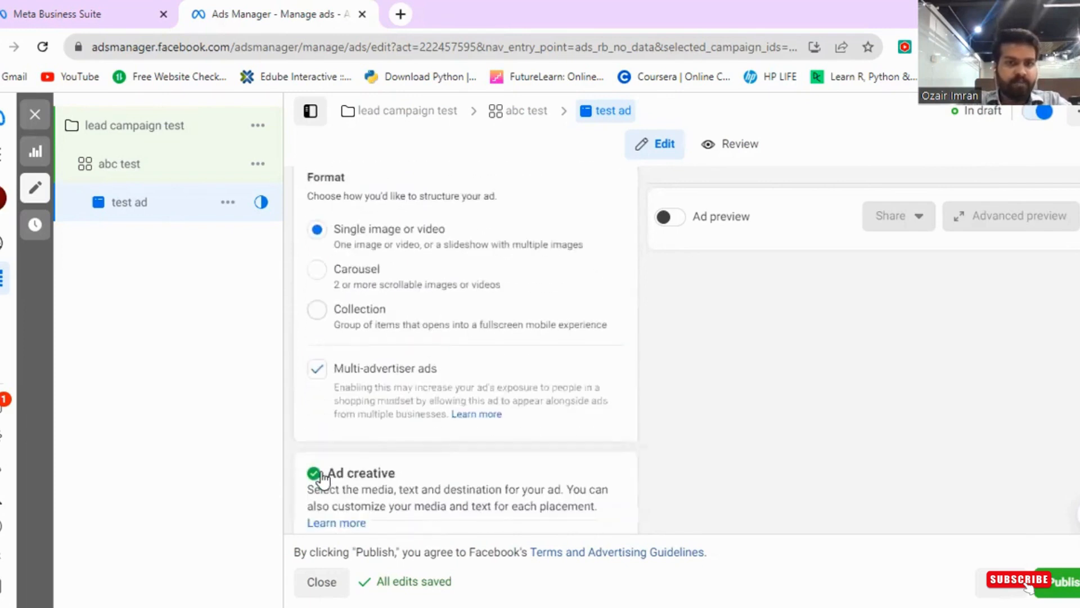
{"action": "left_click", "coordinate": [320, 416]}
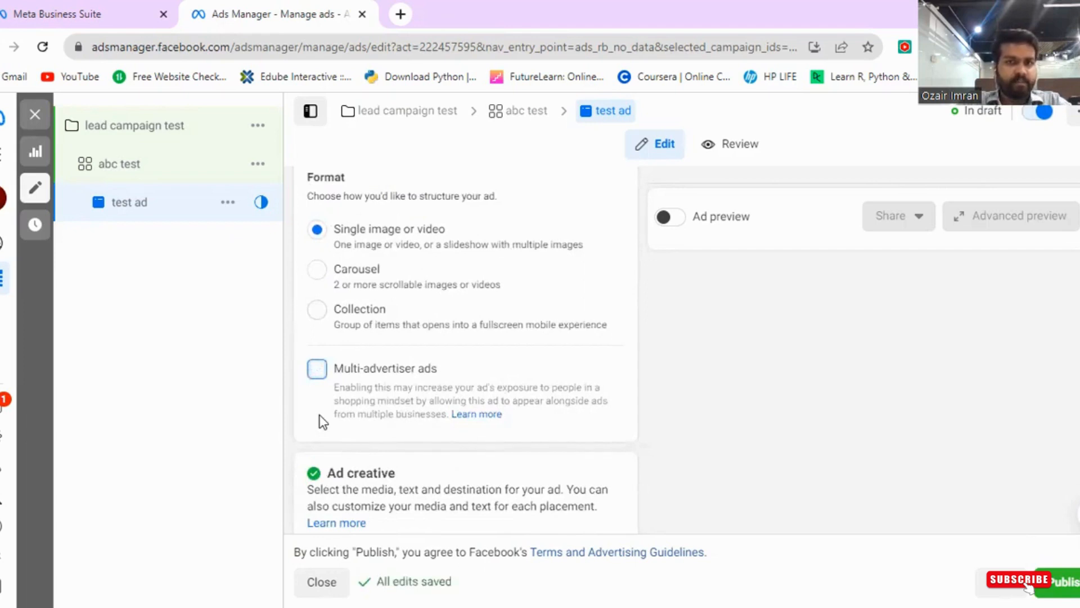
- Enter dsadasd as the ad's primary text
{"action": "scroll", "coordinate": [394, 450], "scroll_direction": "down", "scroll_amount": 5}
{"action": "mouse_move", "coordinate": [374, 411]}
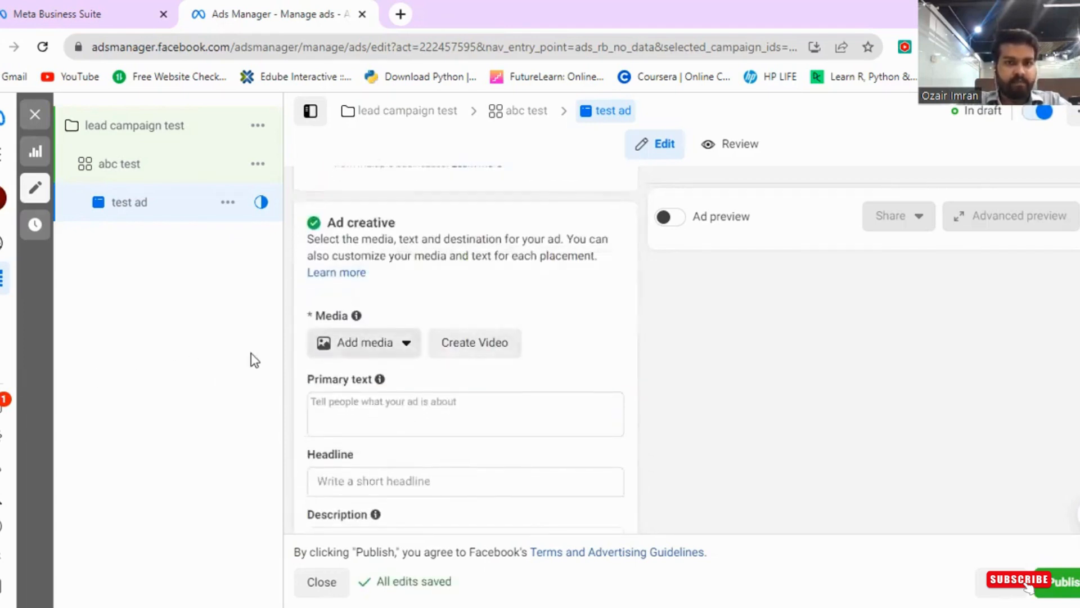
{"action": "left_click", "coordinate": [231, 368]}
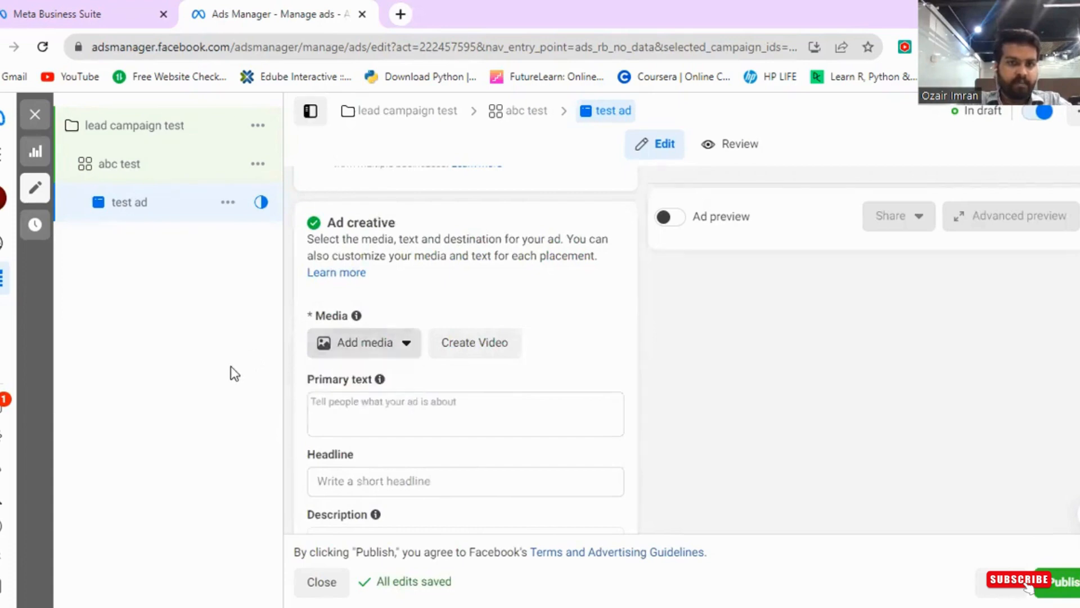
{"action": "left_click", "coordinate": [396, 412]}
{"action": "type", "text": "dsadasd"}
- Add another primary text option and enter dasdas as the headline
{"action": "scroll", "coordinate": [219, 408], "scroll_direction": "down", "scroll_amount": 1}
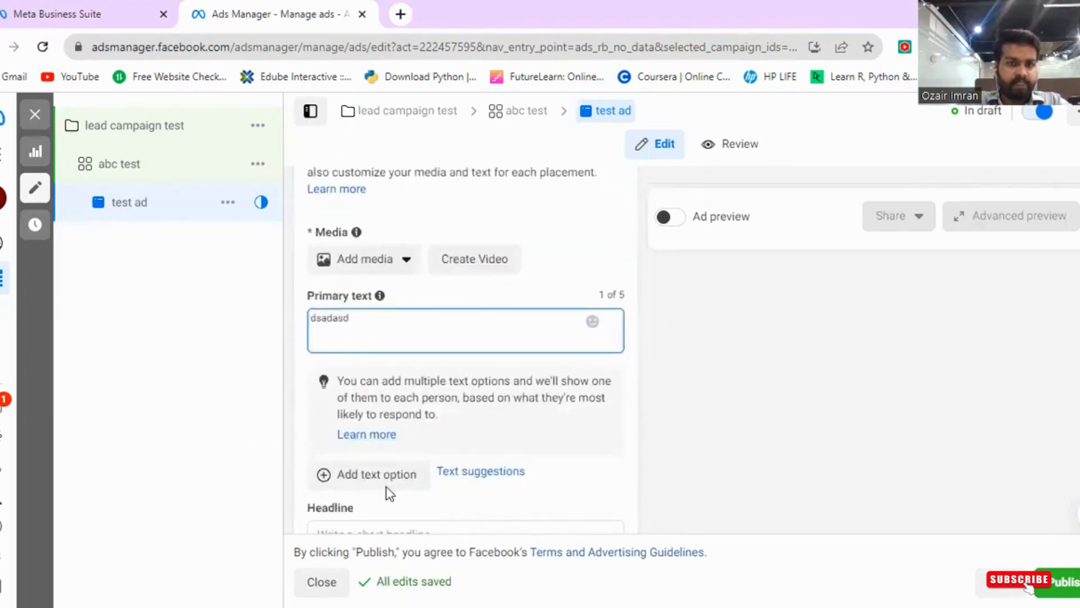
{"action": "scroll", "coordinate": [388, 461], "scroll_direction": "down", "scroll_amount": 1}
{"action": "left_click", "coordinate": [376, 398]}
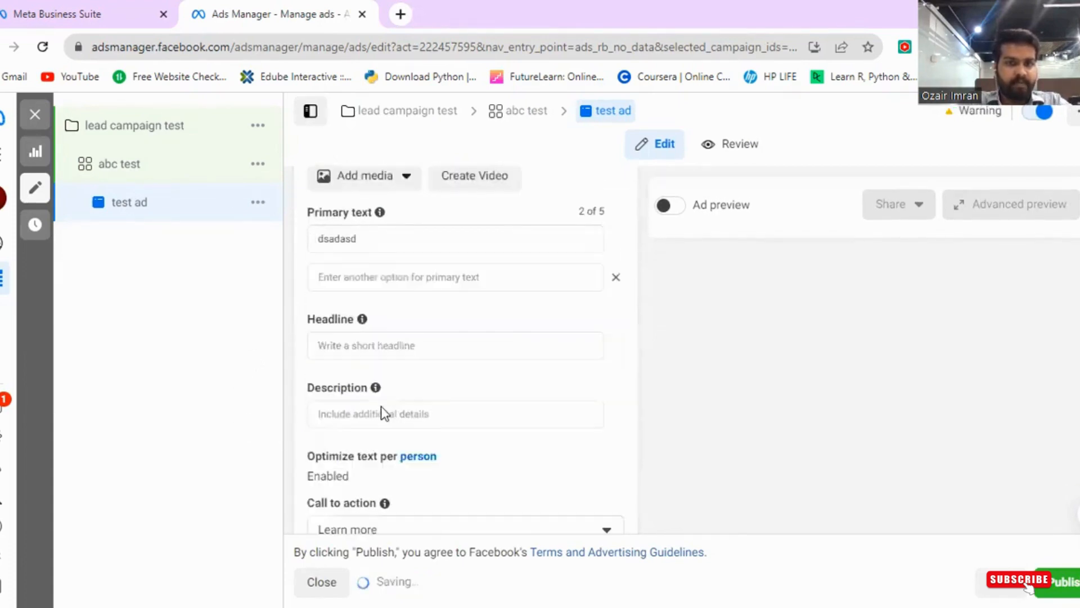
{"action": "left_click", "coordinate": [365, 346]}
{"action": "type", "text": "dasdas"}
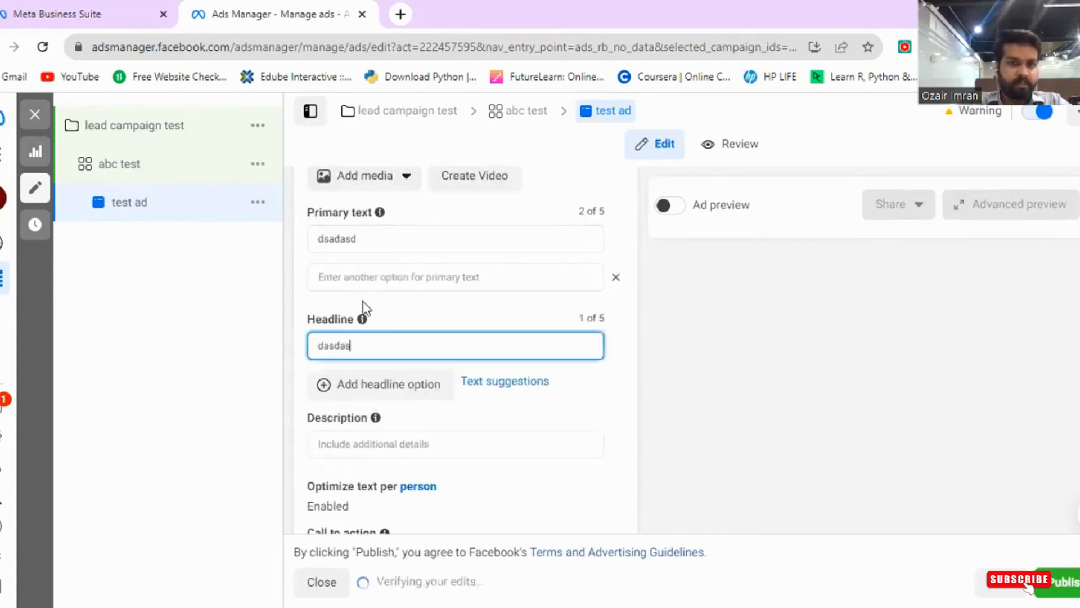
- Enter dsdsd as the ad's description
{"action": "scroll", "coordinate": [364, 309], "scroll_direction": "down", "scroll_amount": 3}
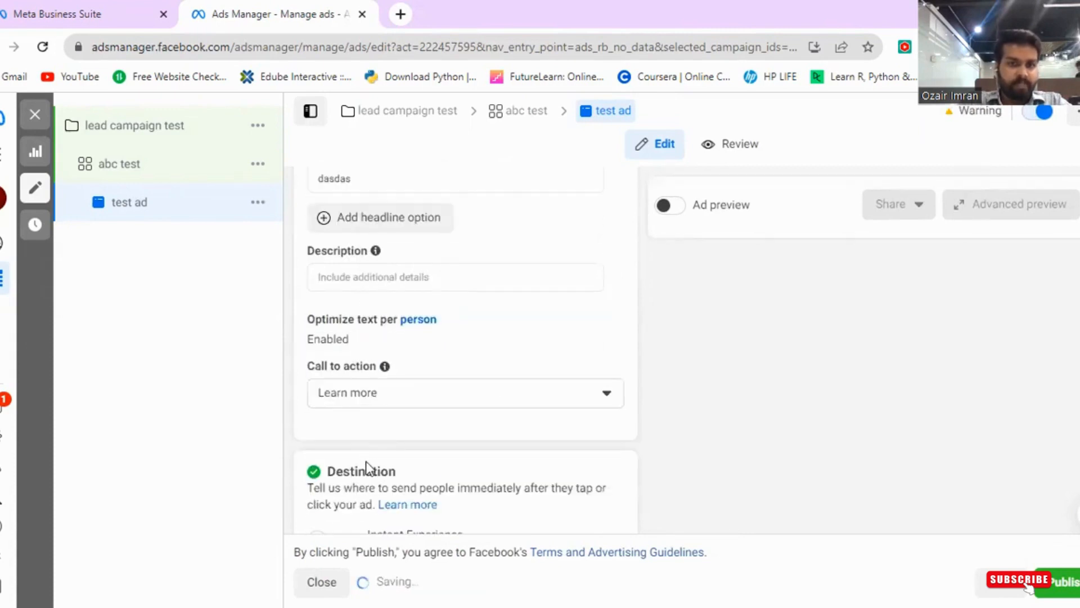
{"action": "left_click", "coordinate": [377, 272]}
{"action": "type", "text": "dsdsd"}
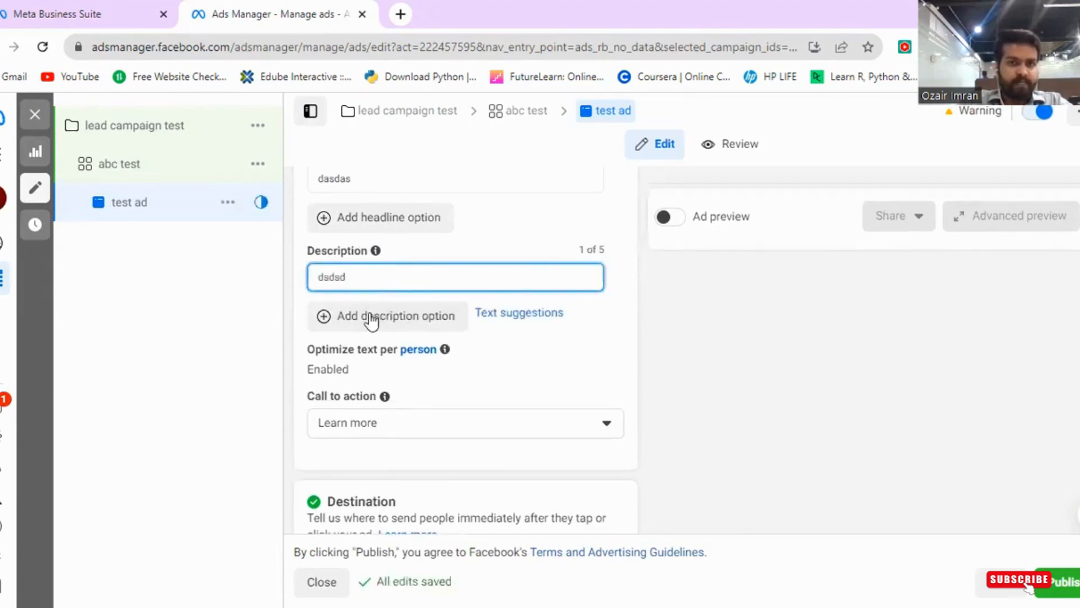
- Open the call-to-action choices and keep Learn more selected
{"action": "scroll", "coordinate": [468, 473], "scroll_direction": "down", "scroll_amount": 1}
{"action": "left_click", "coordinate": [410, 341]}
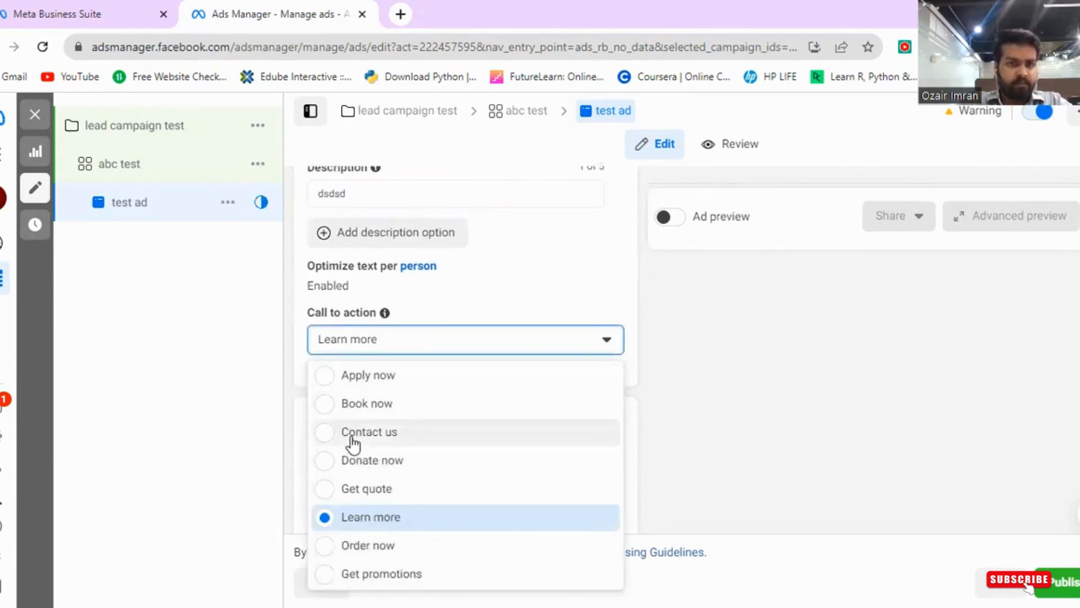
{"action": "left_click", "coordinate": [349, 519]}
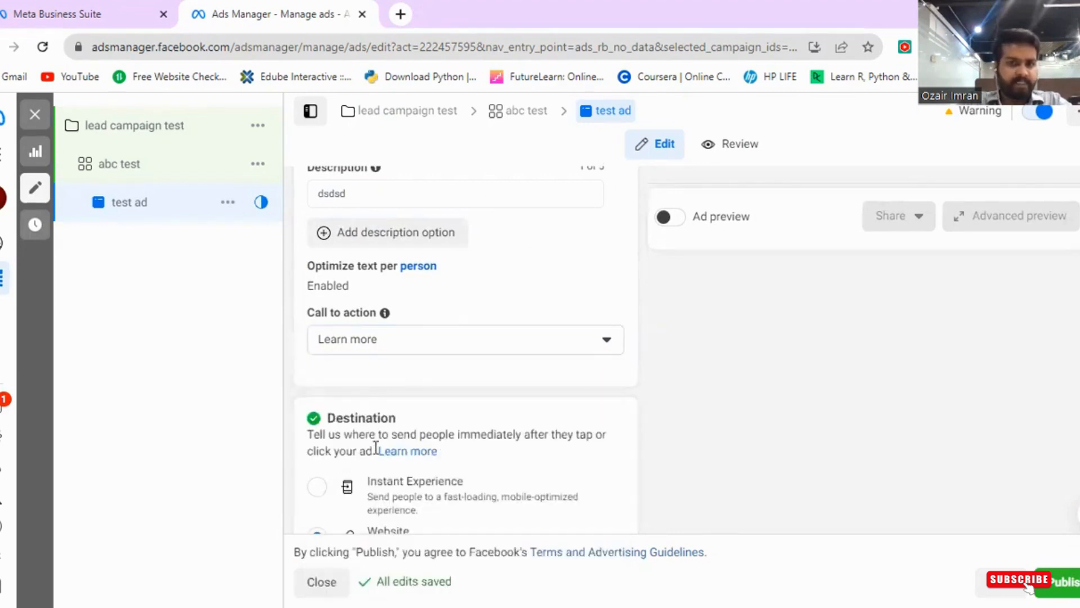
- Review the Destination options, including the Website URL field and browser add-ons, plus the Languages section
{"action": "scroll", "coordinate": [374, 447], "scroll_direction": "down", "scroll_amount": 2}
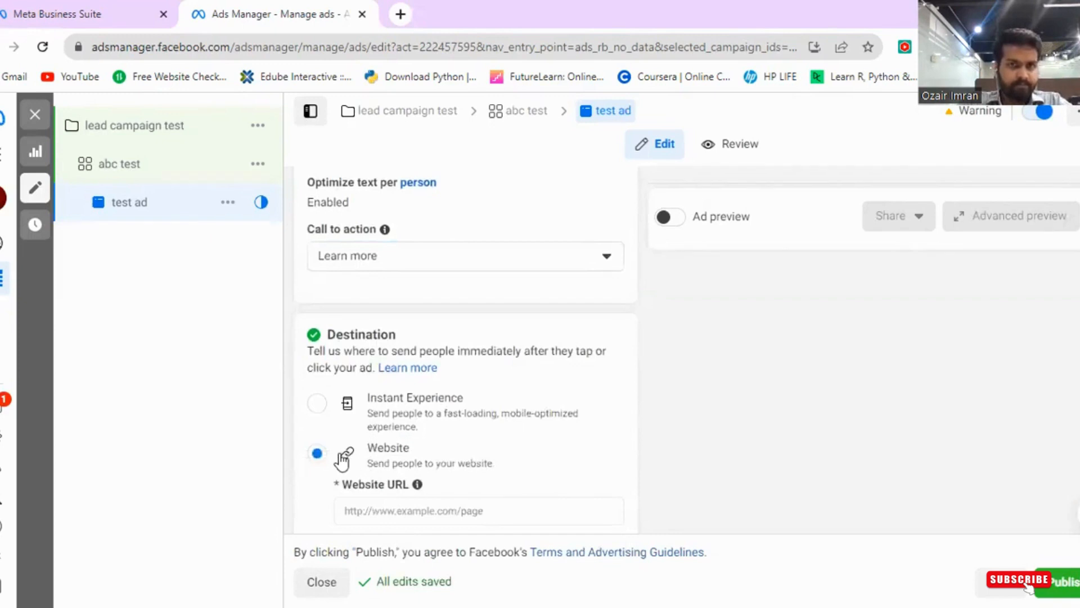
{"action": "scroll", "coordinate": [376, 472], "scroll_direction": "down", "scroll_amount": 2}
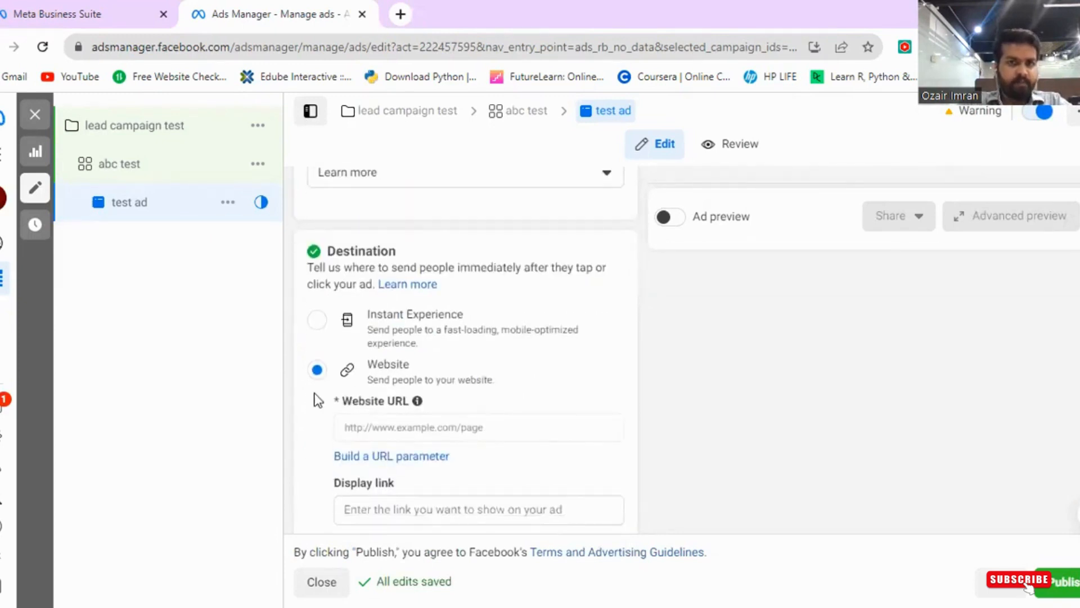
{"action": "left_click", "coordinate": [362, 428]}
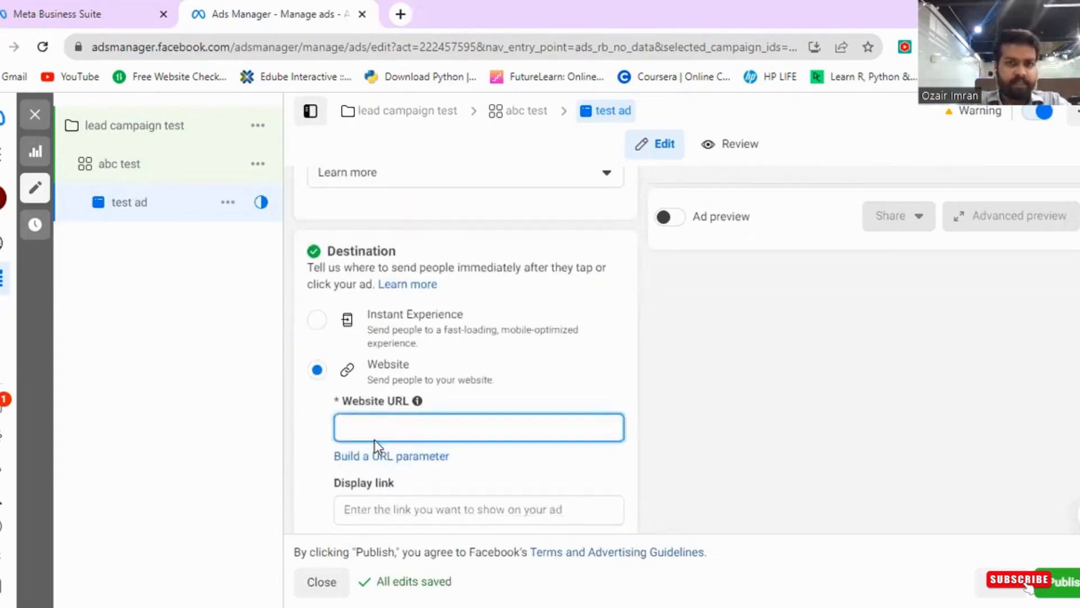
{"action": "left_click", "coordinate": [278, 441]}
{"action": "scroll", "coordinate": [454, 473], "scroll_direction": "down", "scroll_amount": 2}
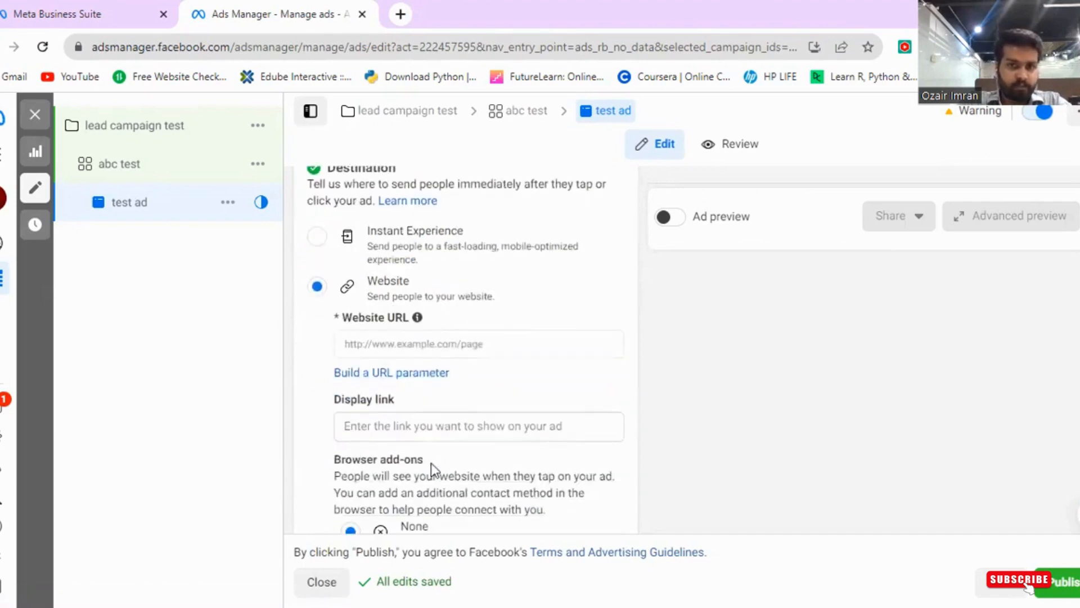
{"action": "scroll", "coordinate": [366, 455], "scroll_direction": "down", "scroll_amount": 4}
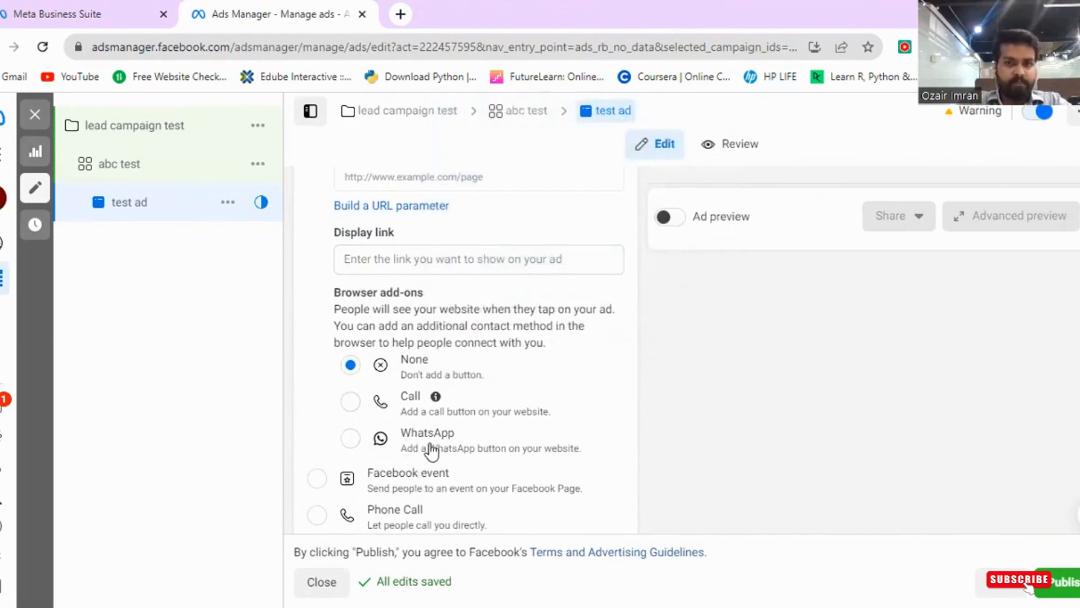
{"action": "scroll", "coordinate": [431, 450], "scroll_direction": "down", "scroll_amount": 5}
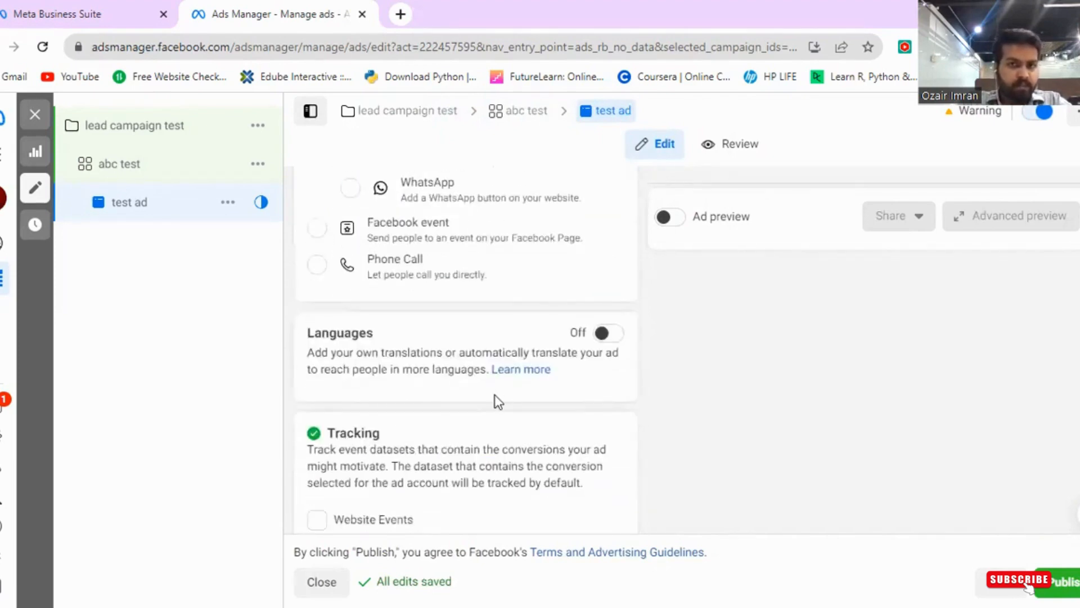
{"action": "scroll", "coordinate": [497, 402], "scroll_direction": "down", "scroll_amount": 2}
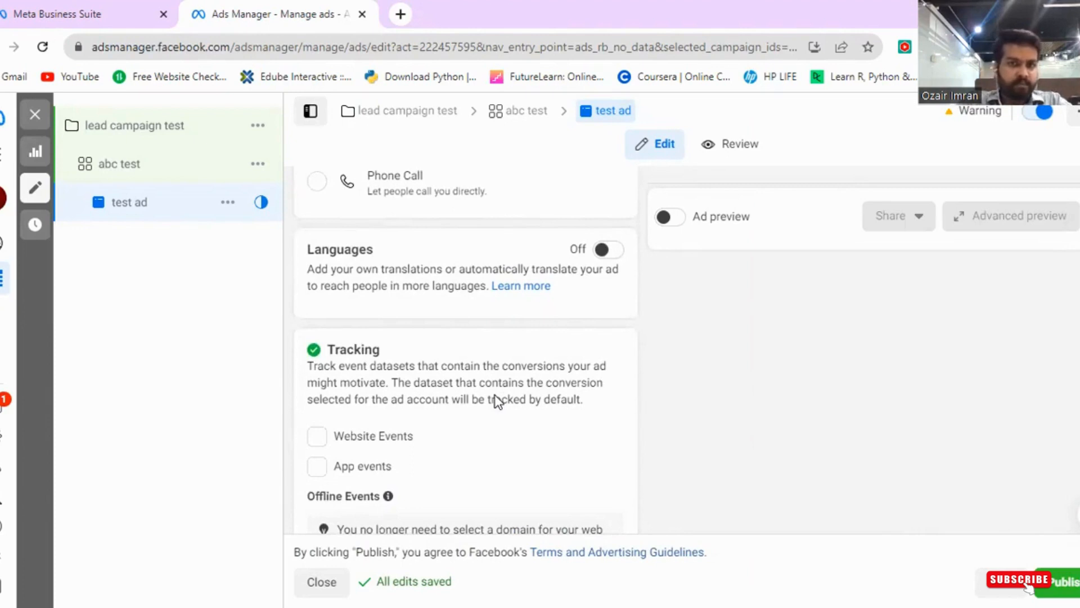
{"action": "scroll", "coordinate": [617, 316], "scroll_direction": "down", "scroll_amount": 2}
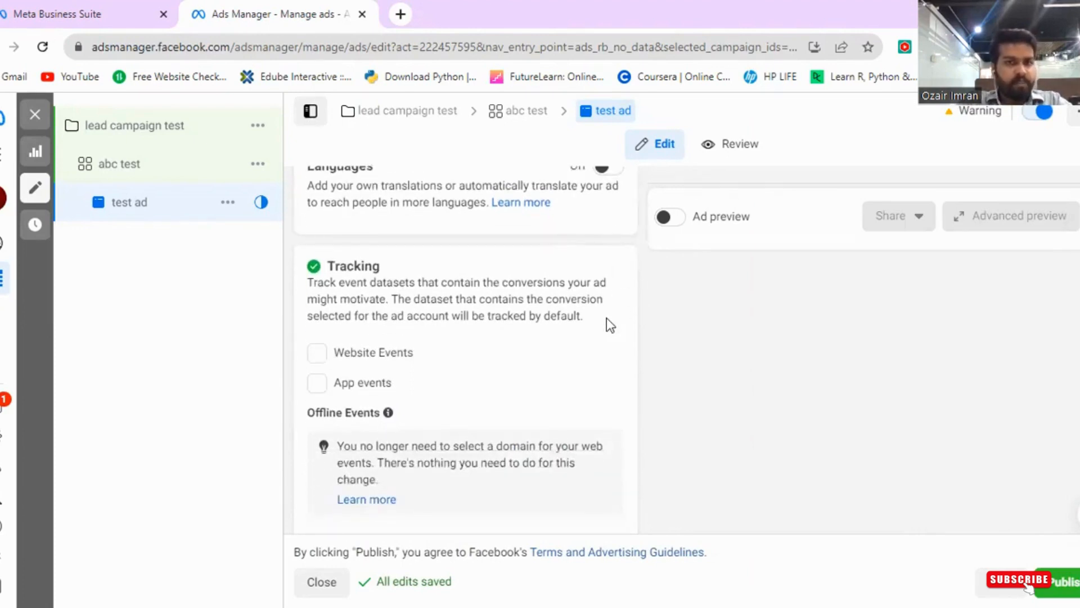
- Enable Website Events tracking for the ad, then close the ad editor
{"action": "left_click", "coordinate": [317, 352]}
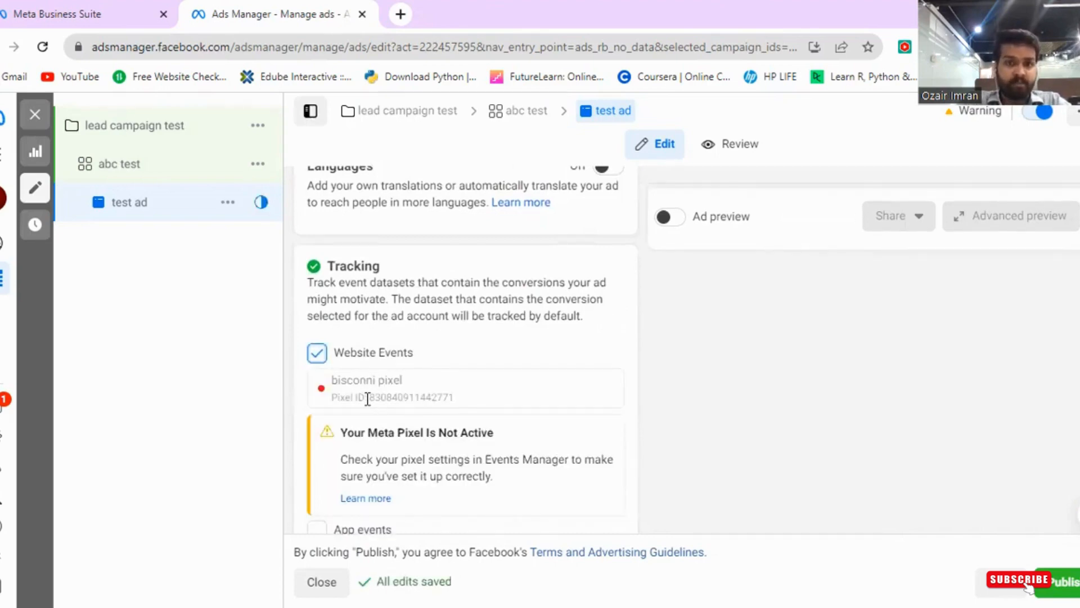
{"action": "scroll", "coordinate": [368, 398], "scroll_direction": "down", "scroll_amount": 2}
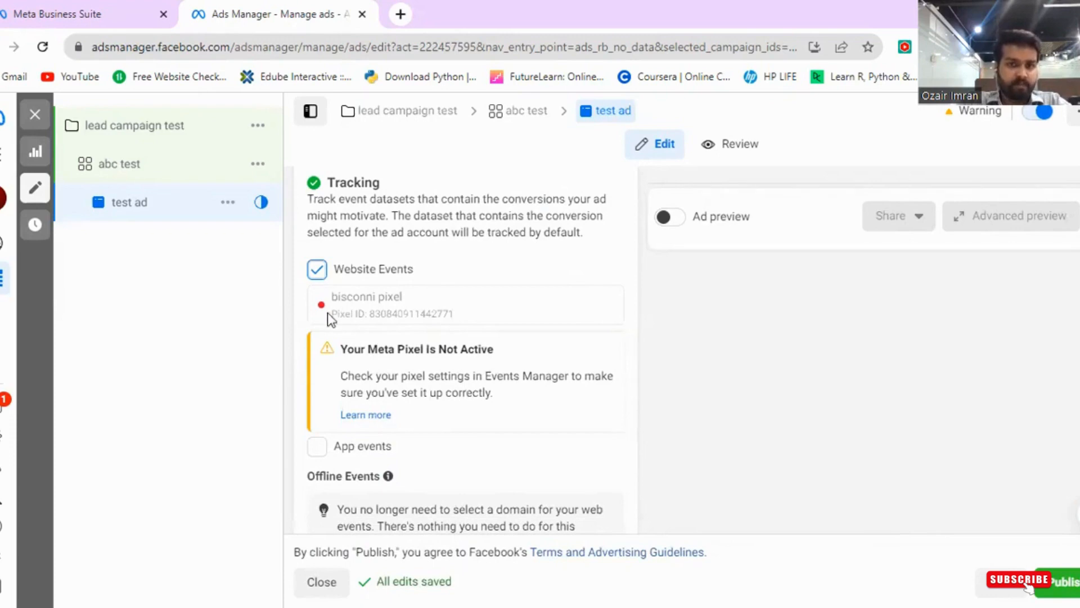
{"action": "scroll", "coordinate": [360, 394], "scroll_direction": "down", "scroll_amount": 1}
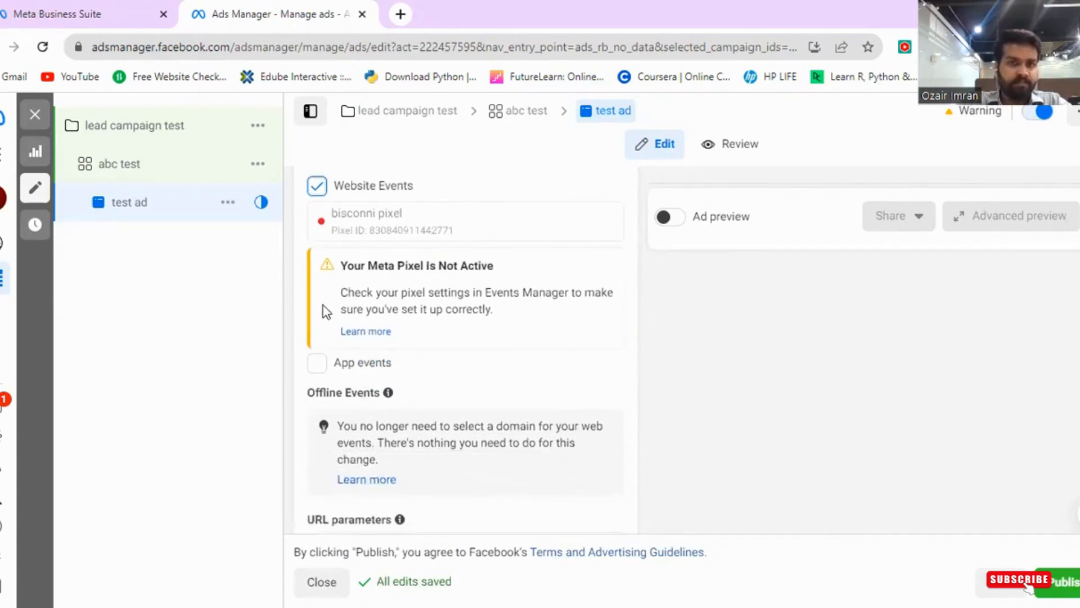
{"action": "scroll", "coordinate": [326, 312], "scroll_direction": "up", "scroll_amount": 1}
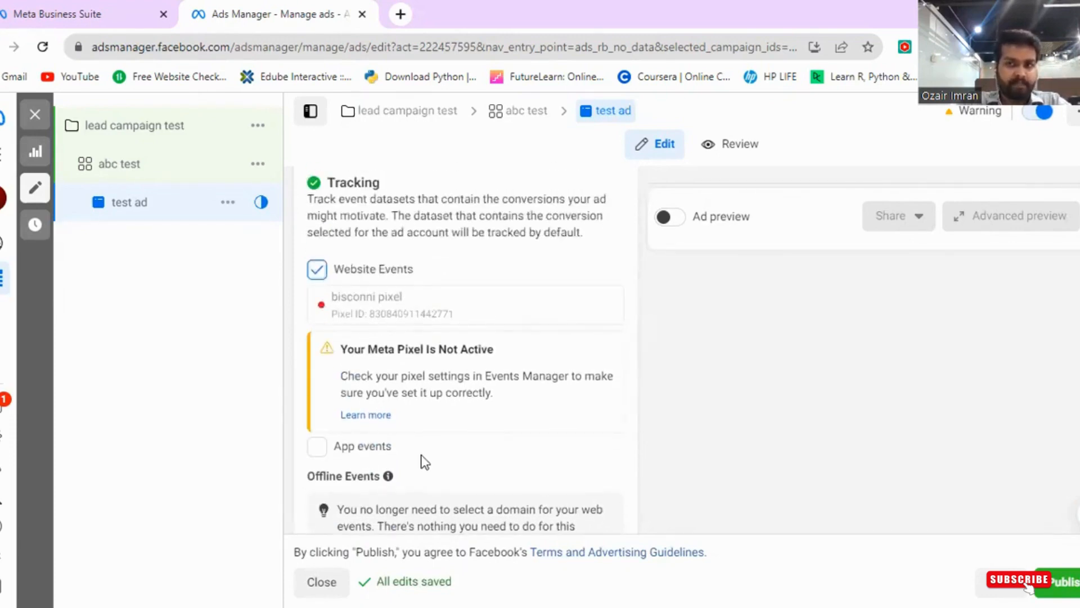
{"action": "scroll", "coordinate": [425, 462], "scroll_direction": "down", "scroll_amount": 2}
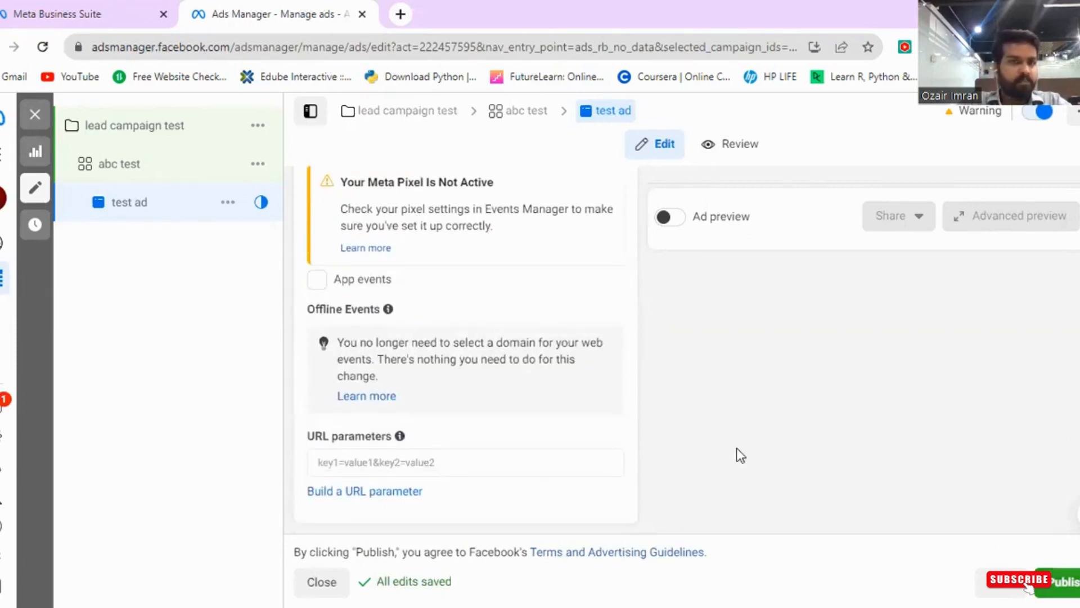
{"action": "left_click", "coordinate": [34, 114]}
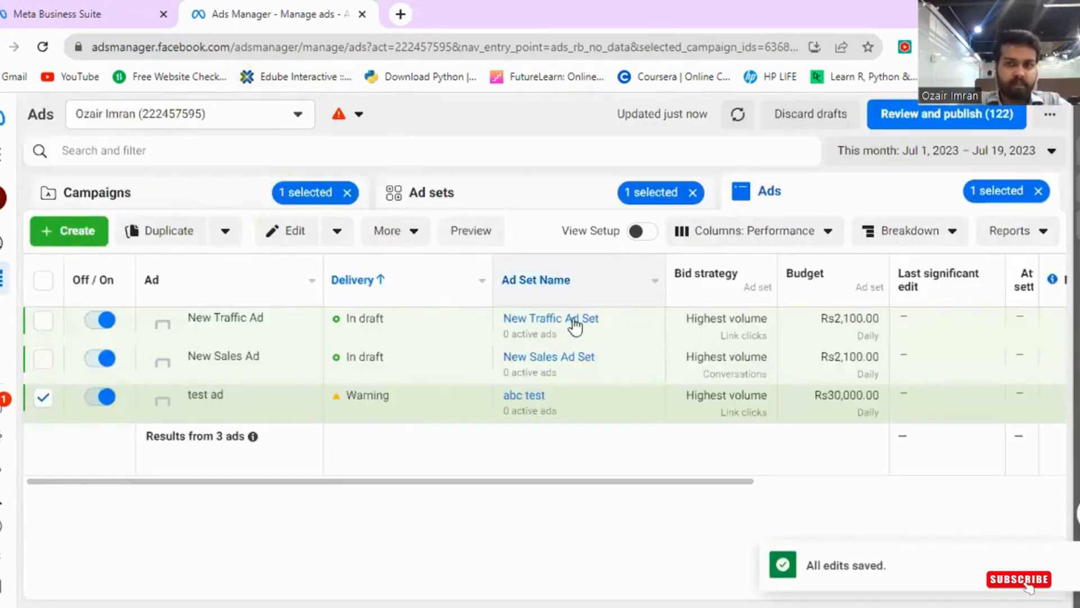